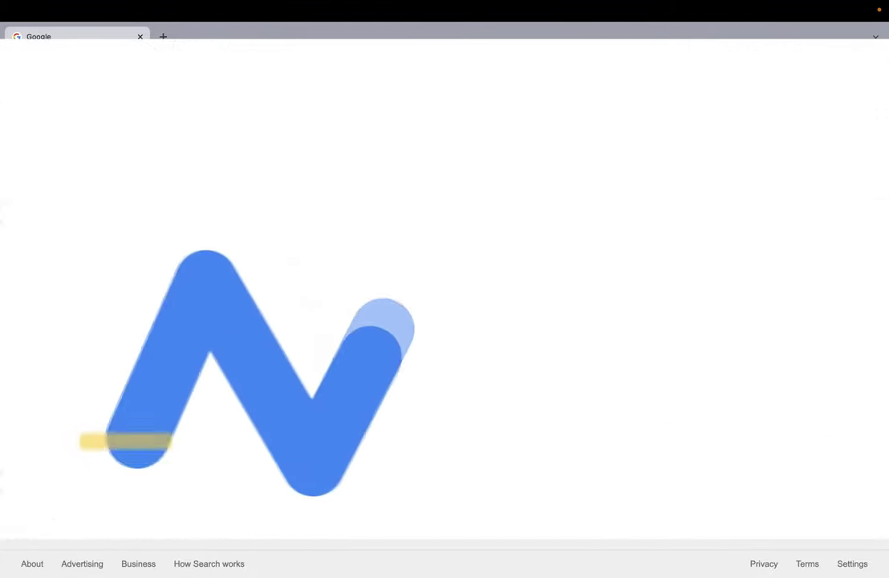
# Search Google for 'admob'.
pyautogui.write('dmob')
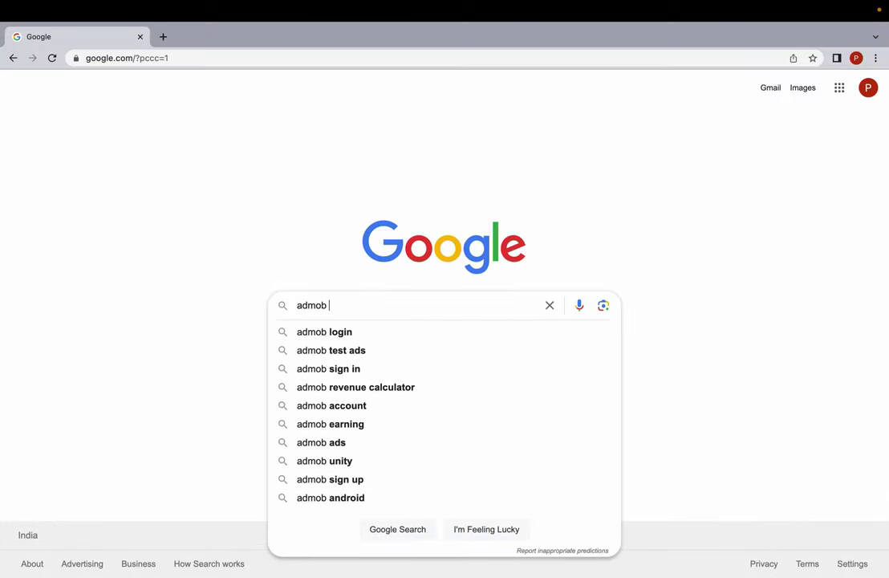
pyautogui.press('Return')
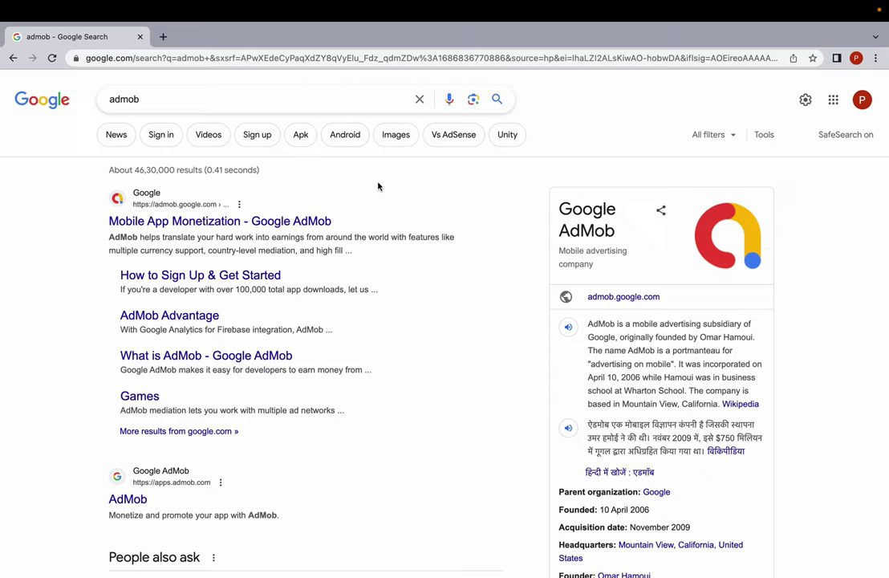
# Open Google AdMob, start sign-up, confirm the account, skip suggestions, and opt in to customized help.
pyautogui.click(213, 223)
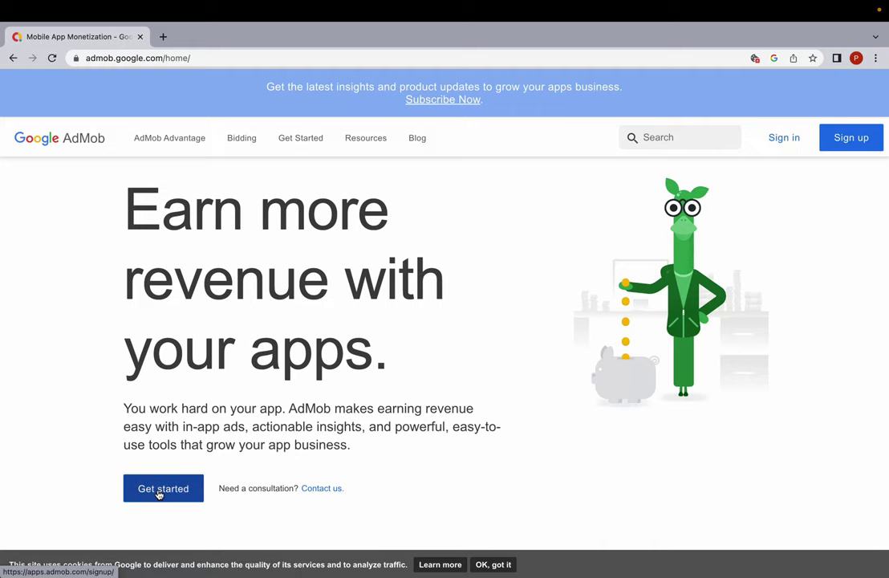
pyautogui.click(157, 489)
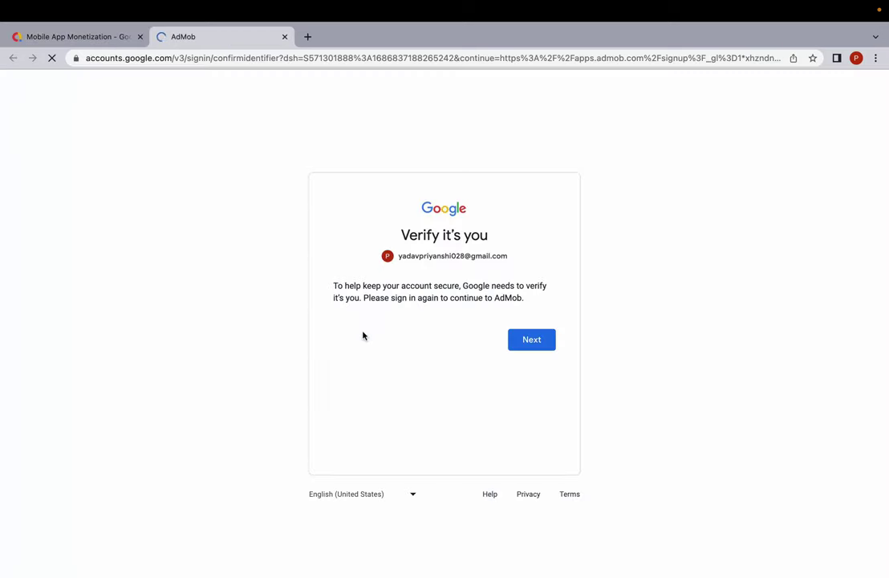
pyautogui.click(537, 340)
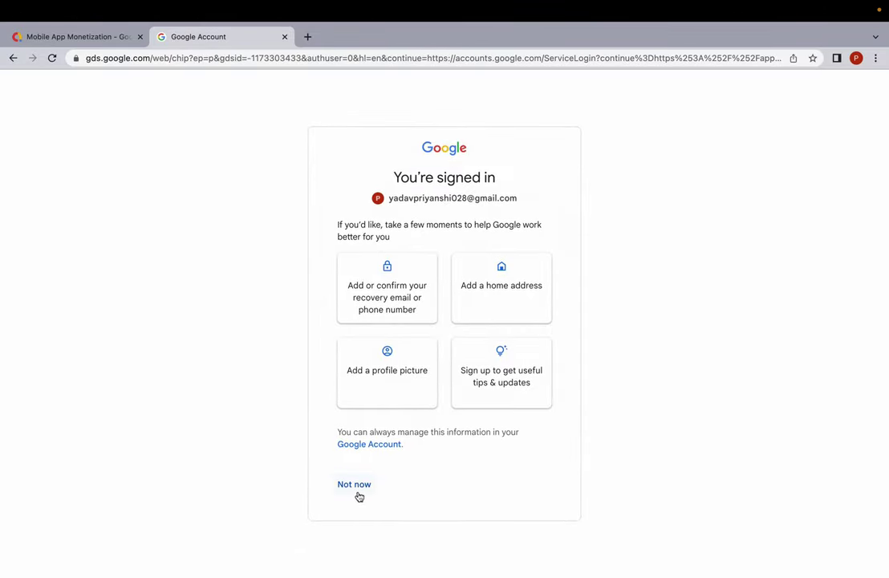
pyautogui.click(356, 487)
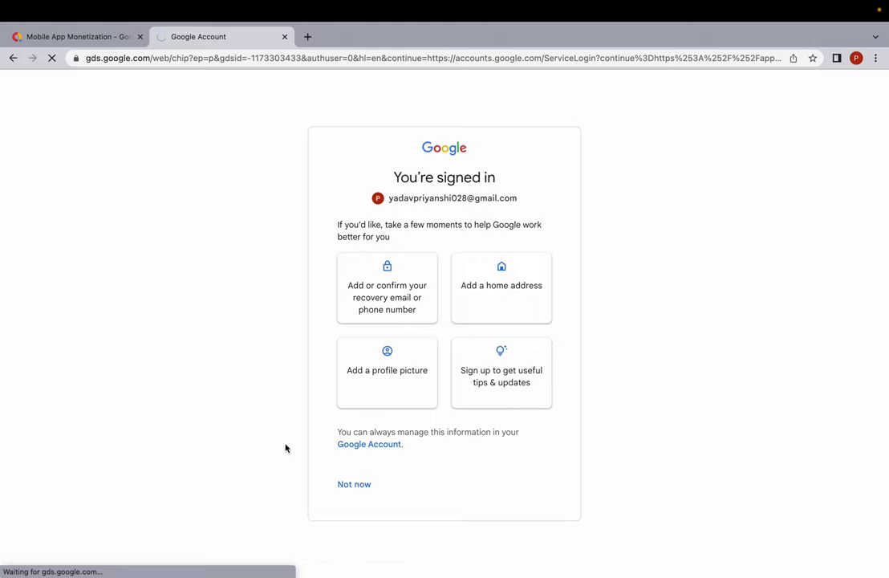
pyautogui.click(376, 183)
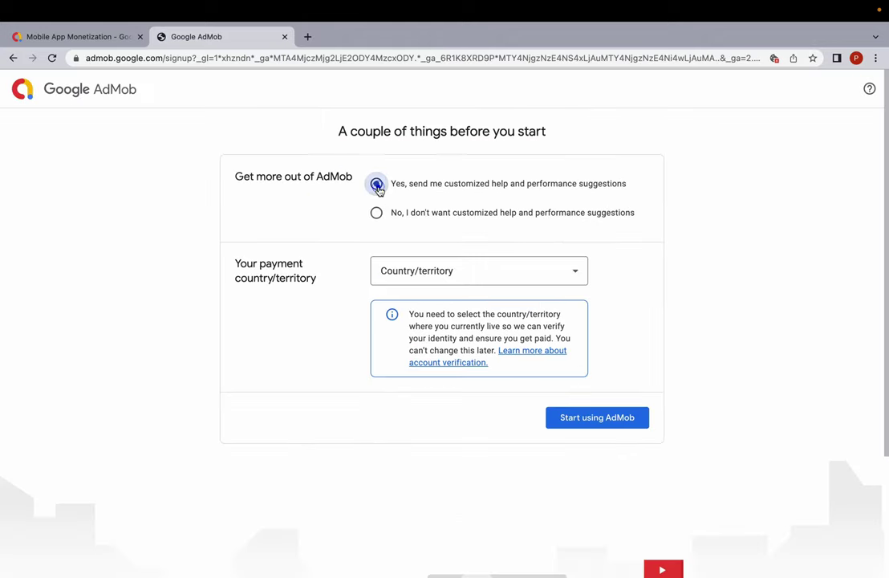
# Set the payment country to India.
pyautogui.click(420, 275)
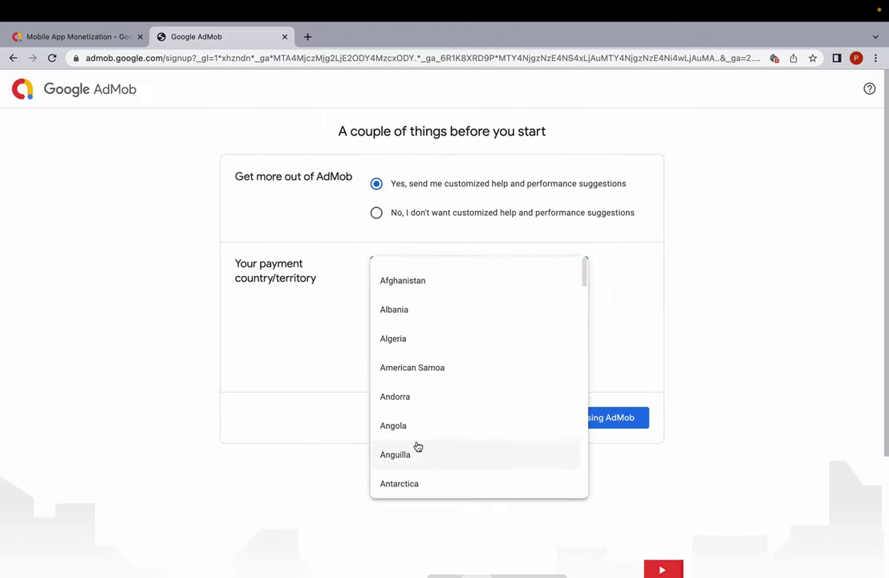
pyautogui.scroll(-6, 418, 446)
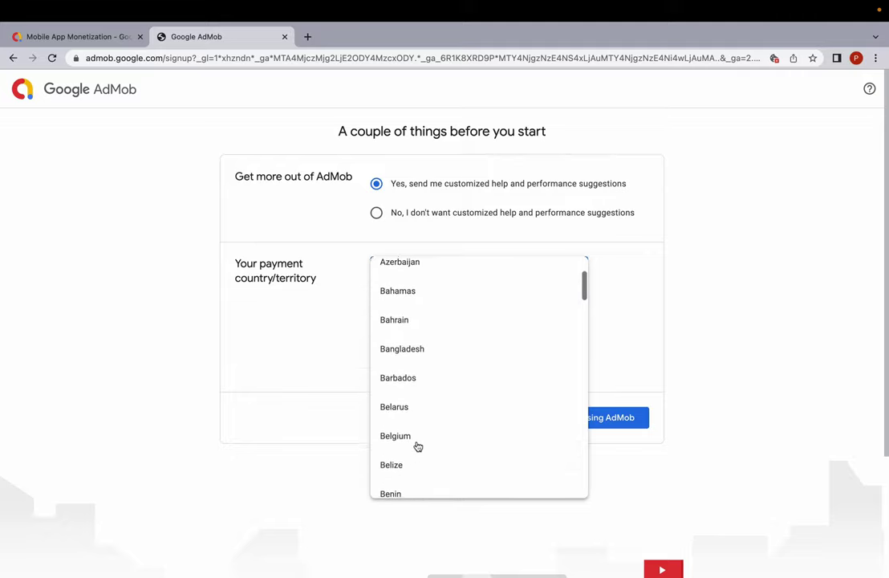
pyautogui.scroll(-5, 418, 447)
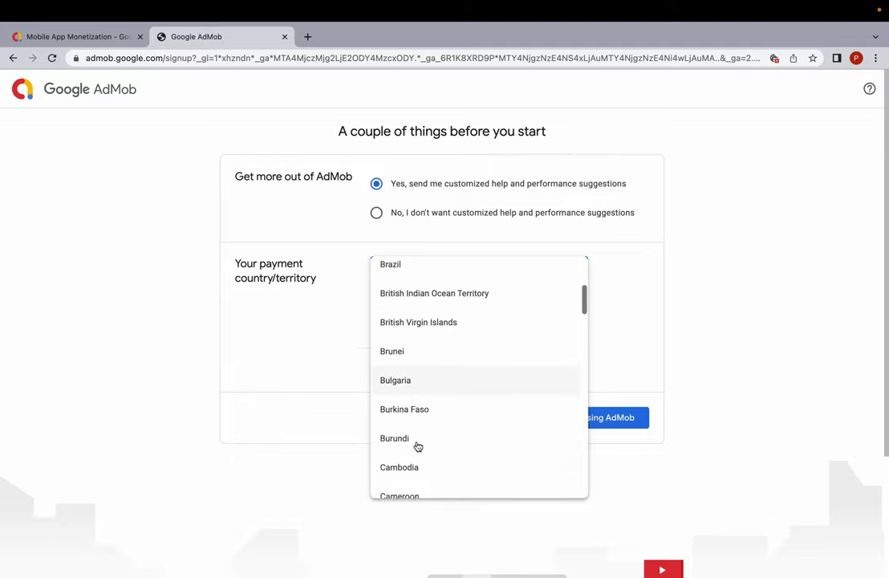
pyautogui.scroll(-15, 418, 447)
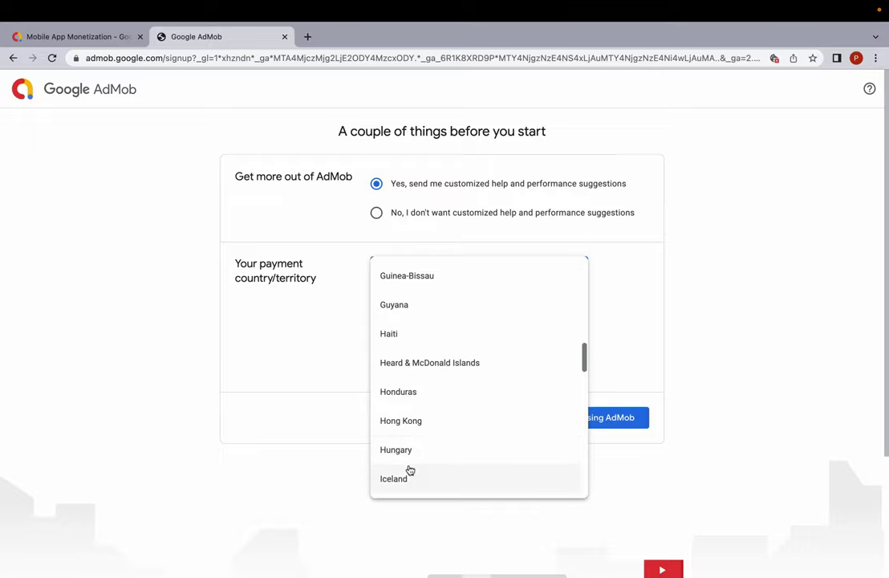
pyautogui.scroll(-1, 425, 450)
pyautogui.click(393, 460)
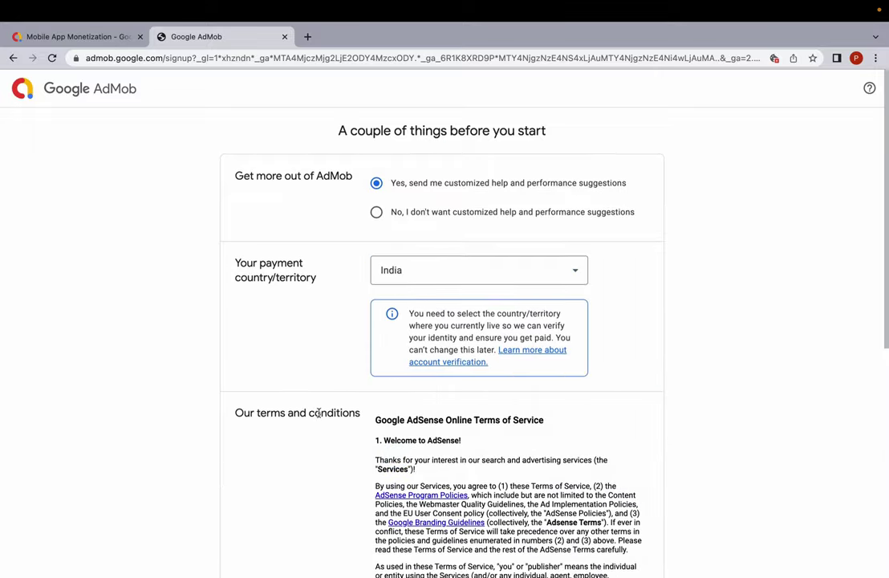
# Accept the AdMob terms and conditions and finish sign-up.
pyautogui.scroll(-10, 369, 361)
pyautogui.click(376, 203)
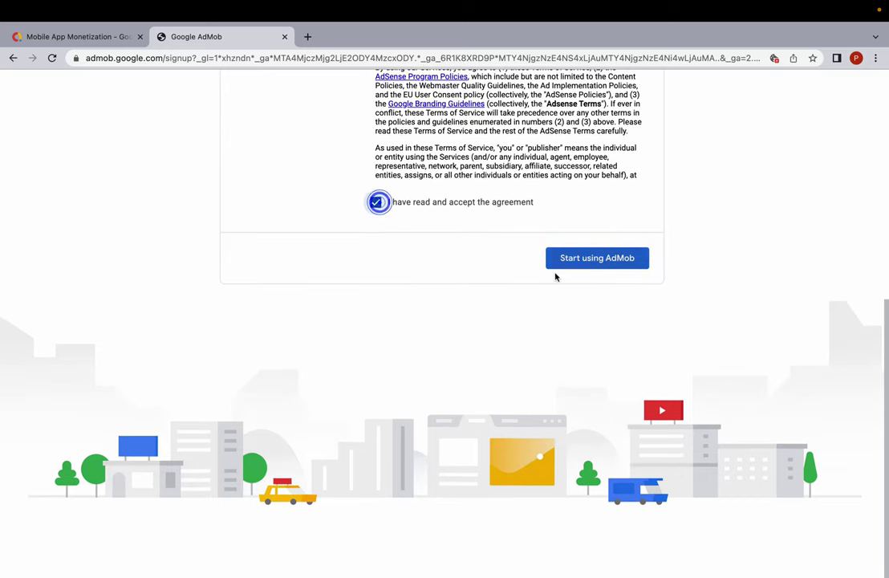
pyautogui.click(598, 265)
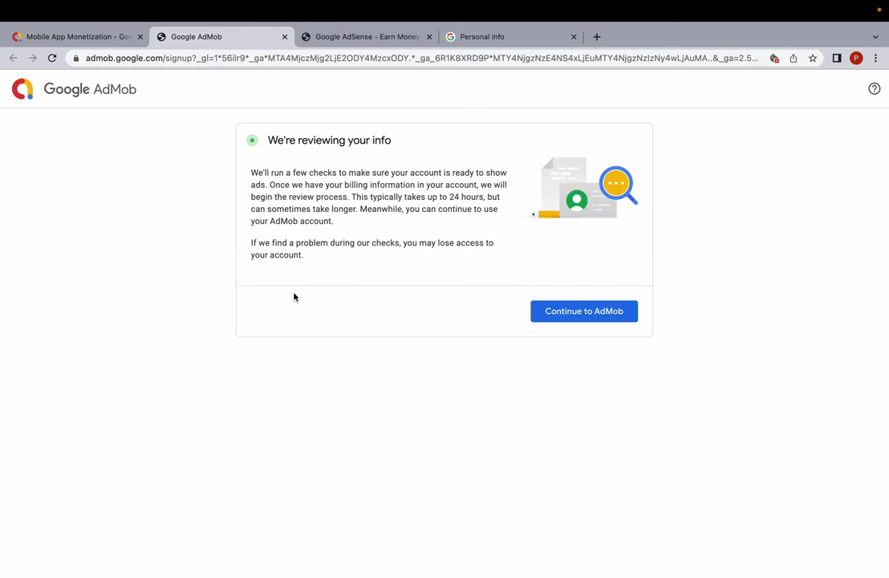
# Start adding a new Android app from the AdMob dashboard.
pyautogui.click(603, 318)
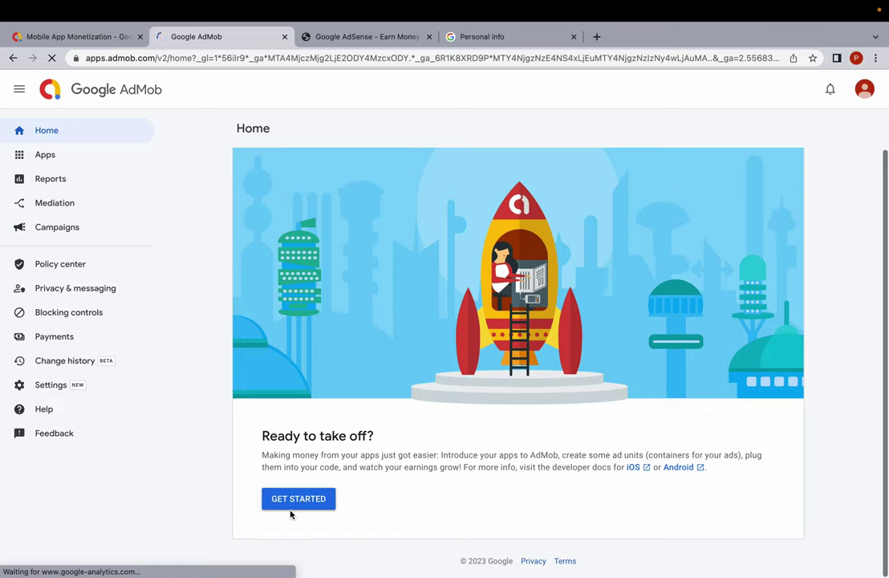
pyautogui.click(290, 507)
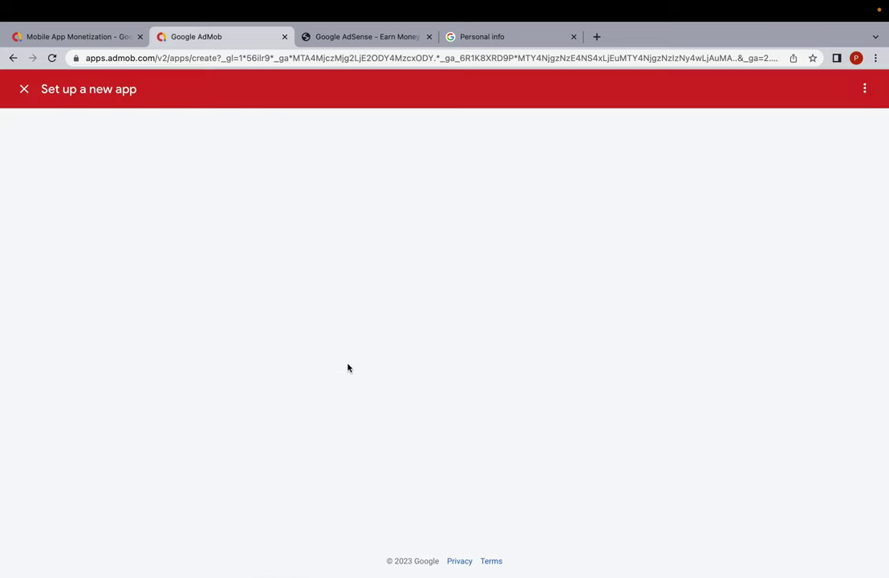
pyautogui.click(325, 136)
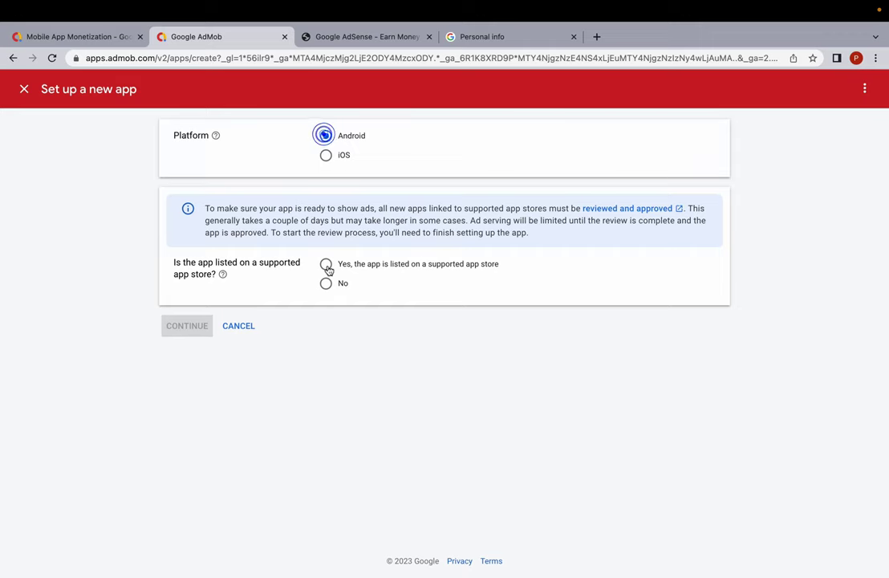
pyautogui.click(326, 264)
pyautogui.click(192, 327)
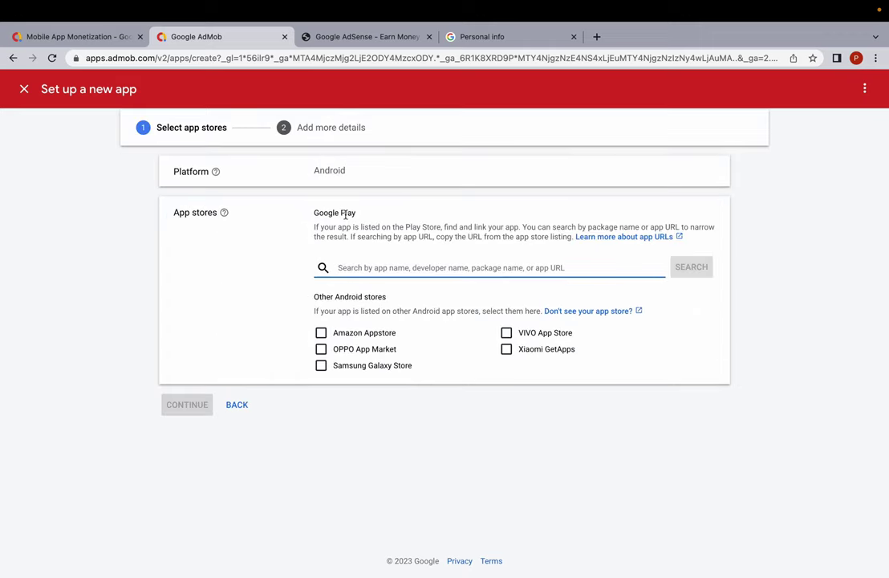
pyautogui.write('f')
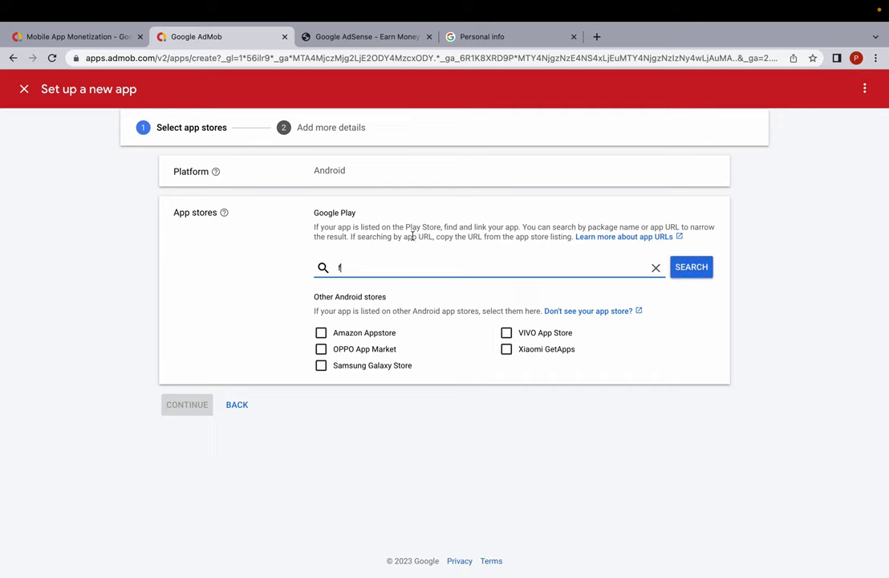
pyautogui.click(235, 407)
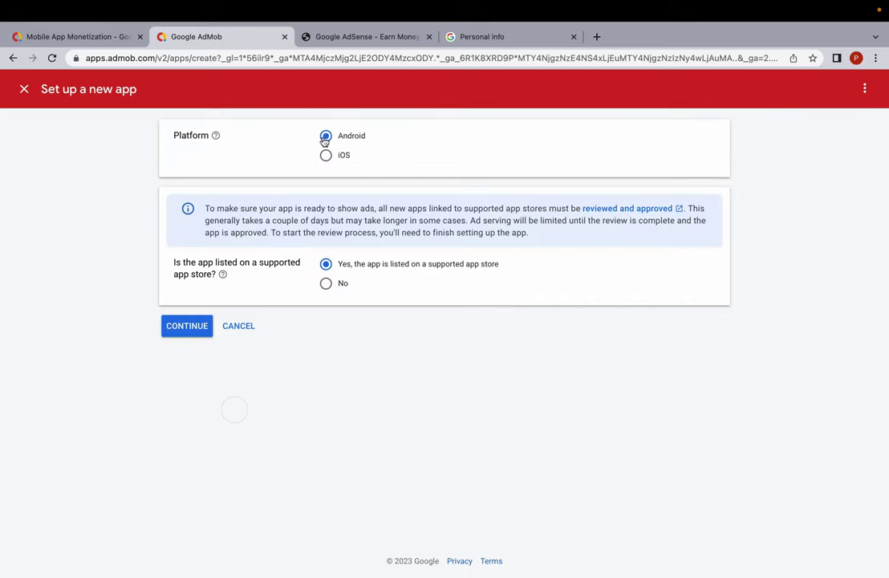
# Mark the app as not on any store, name it 'f', and add it.
pyautogui.click(326, 283)
pyautogui.click(205, 328)
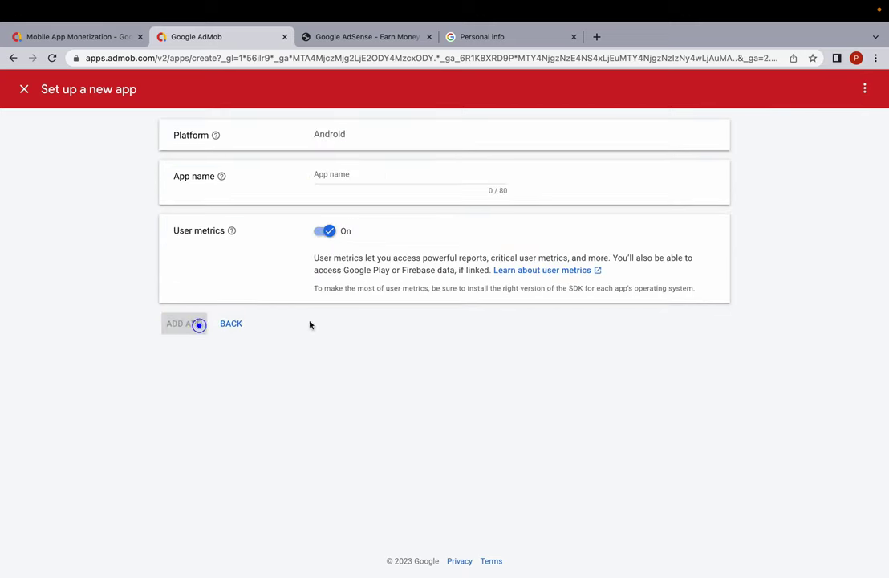
pyautogui.click(353, 179)
pyautogui.write('f')
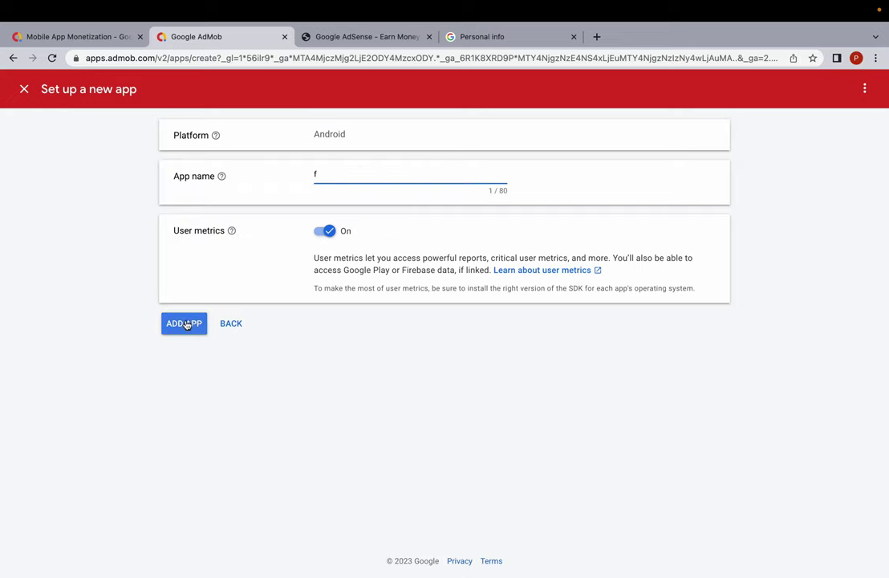
pyautogui.click(184, 323)
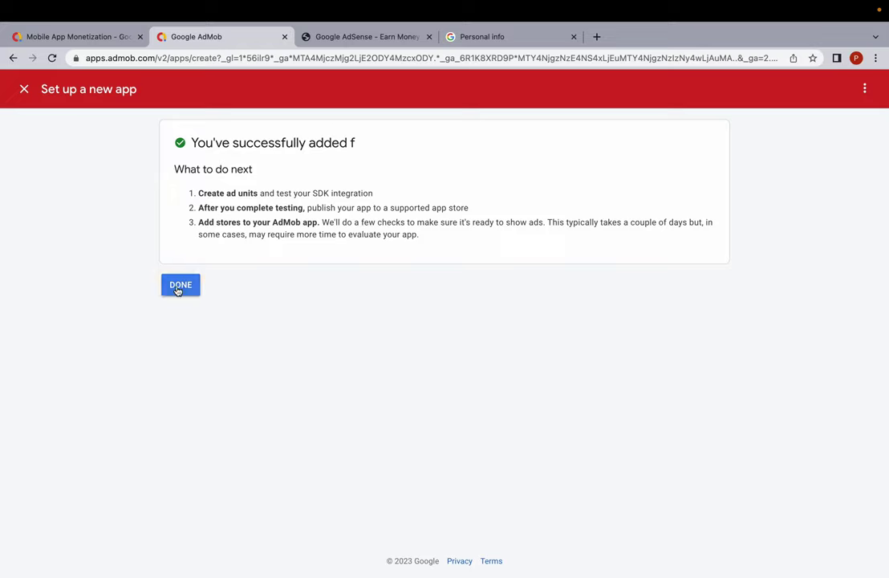
pyautogui.click(179, 287)
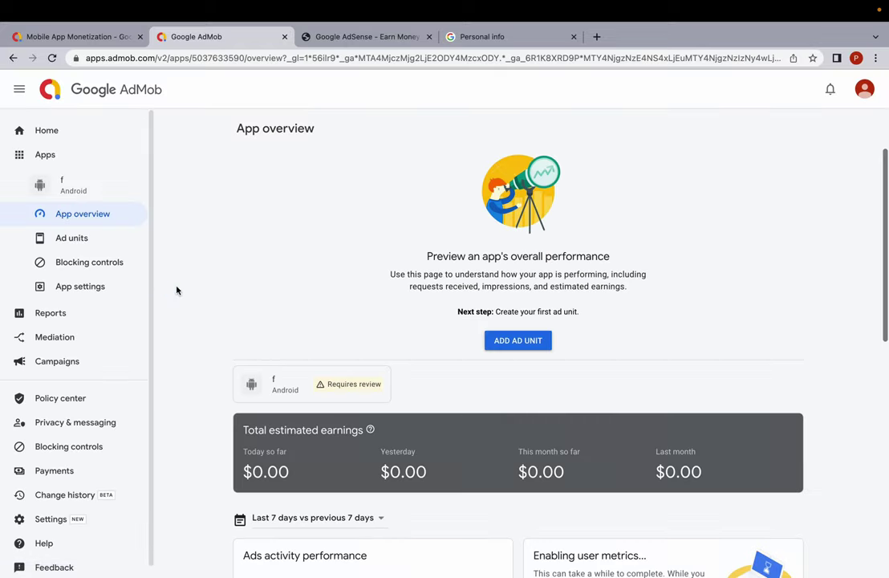
# Create a Banner ad unit named 'b' for the app.
pyautogui.click(518, 340)
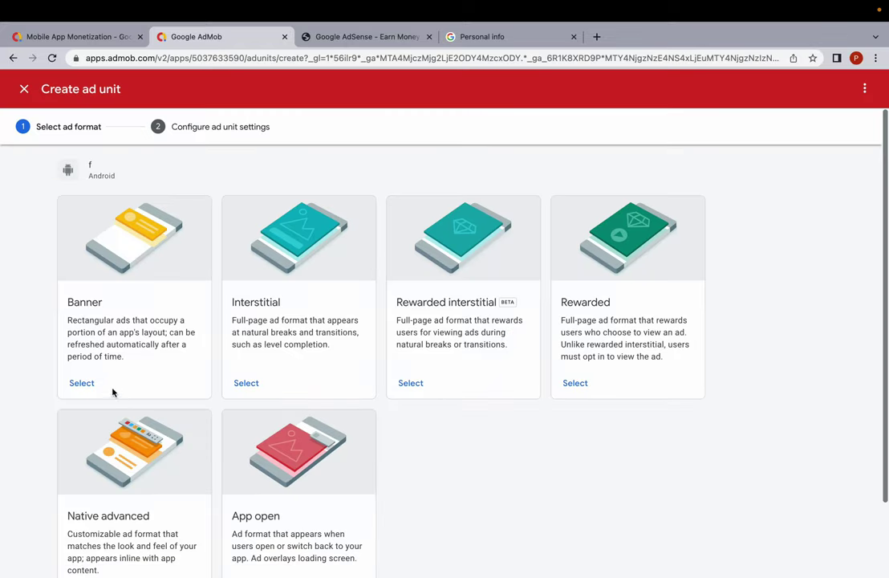
pyautogui.click(86, 386)
pyautogui.click(360, 258)
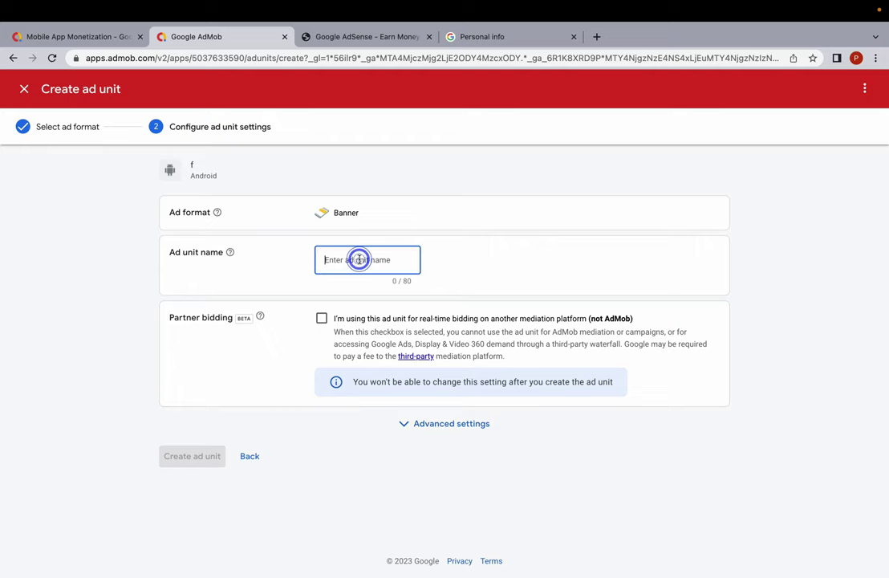
pyautogui.write('b')
pyautogui.click(183, 463)
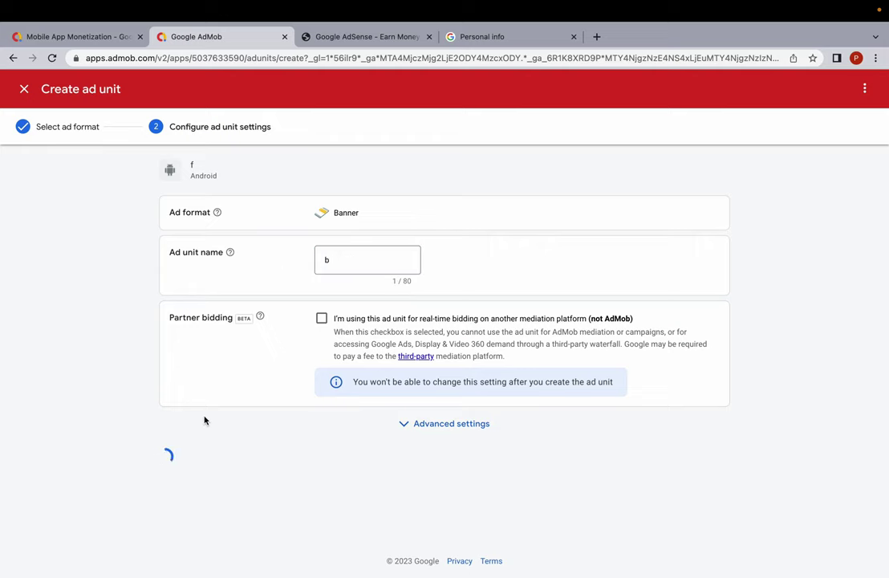
pyautogui.click(253, 450)
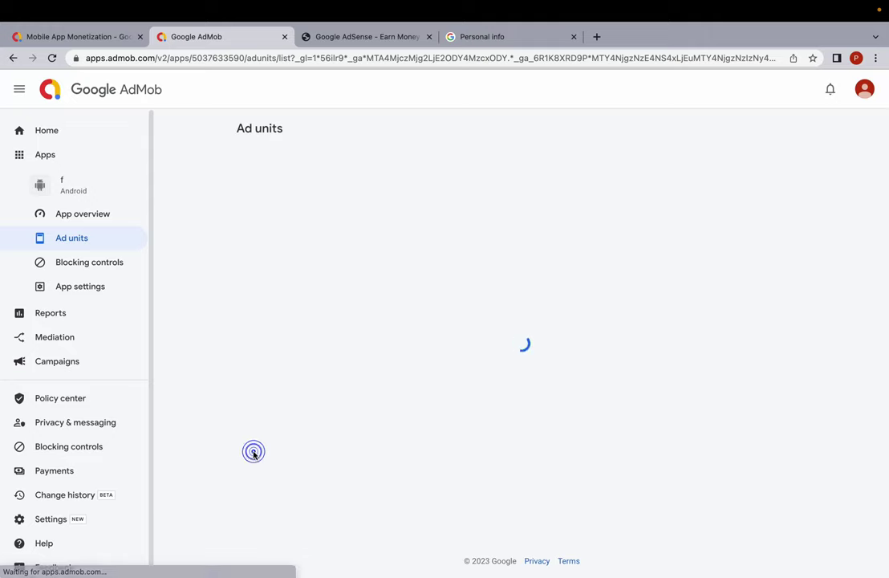
# Return to the AdMob home page and open the incomplete payment setup.
pyautogui.click(71, 137)
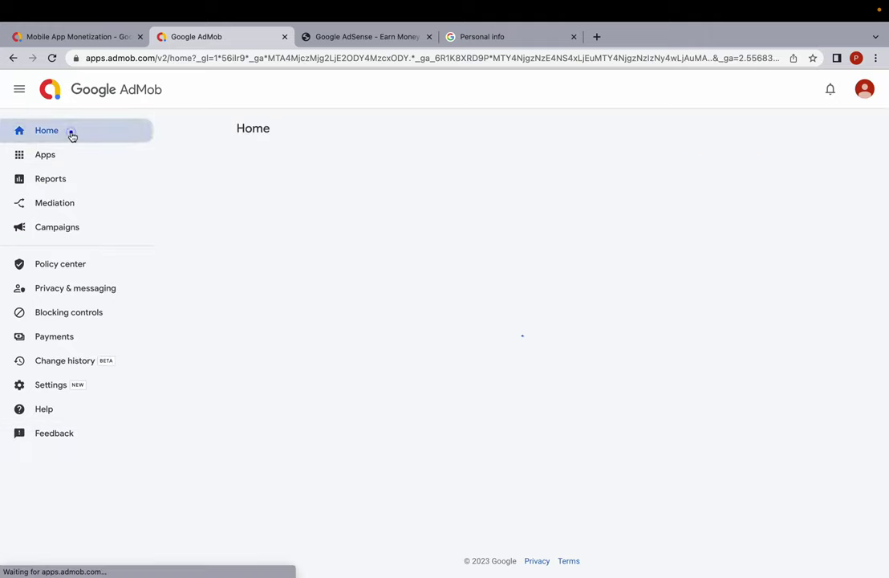
pyautogui.click(51, 58)
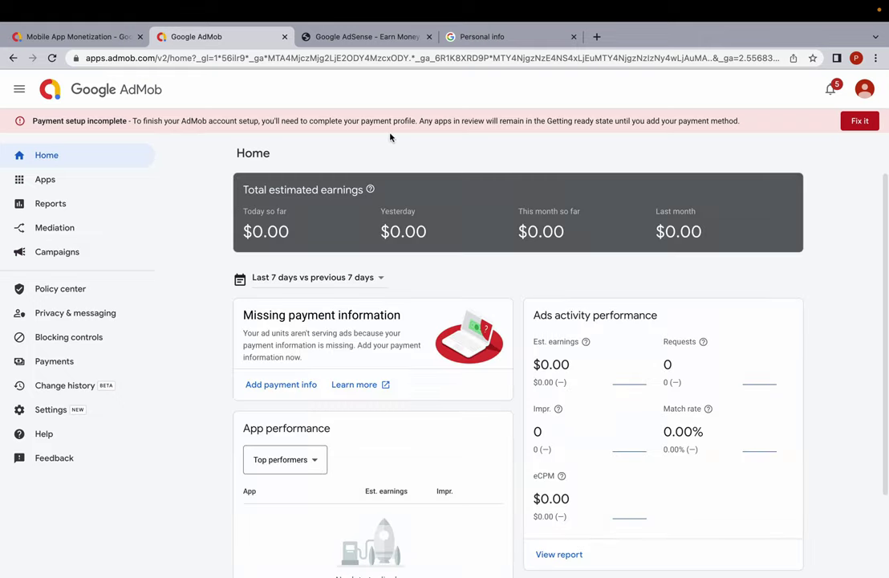
pyautogui.click(860, 121)
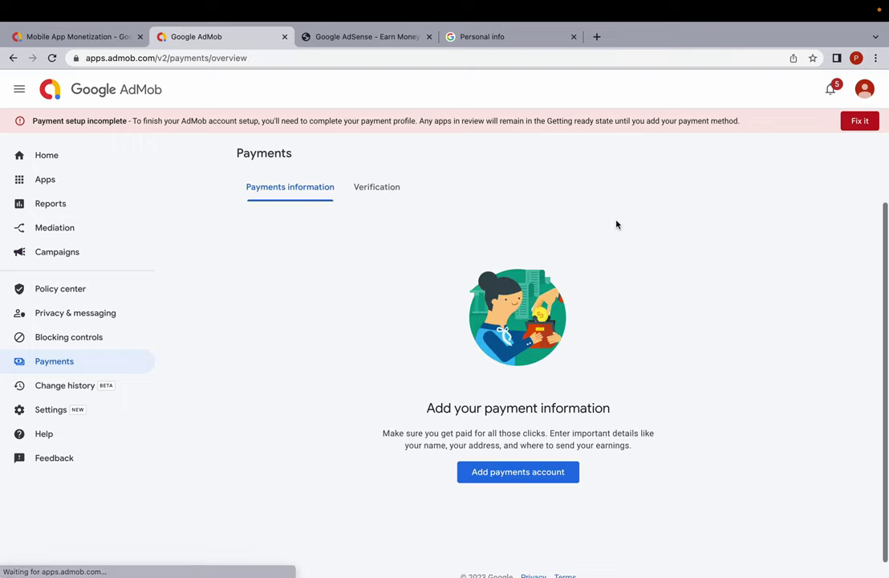
# Start a new payments account with account type Individual.
pyautogui.click(518, 472)
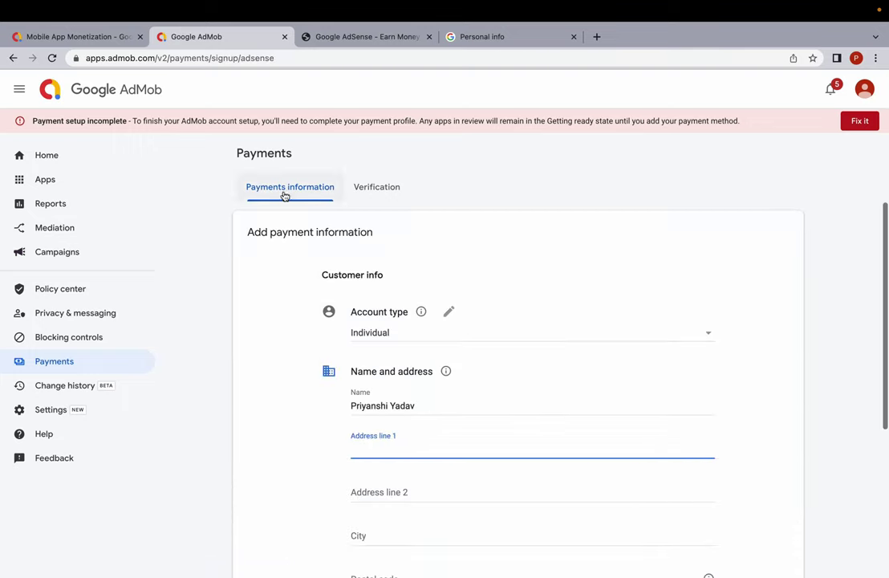
pyautogui.scroll(-1, 324, 372)
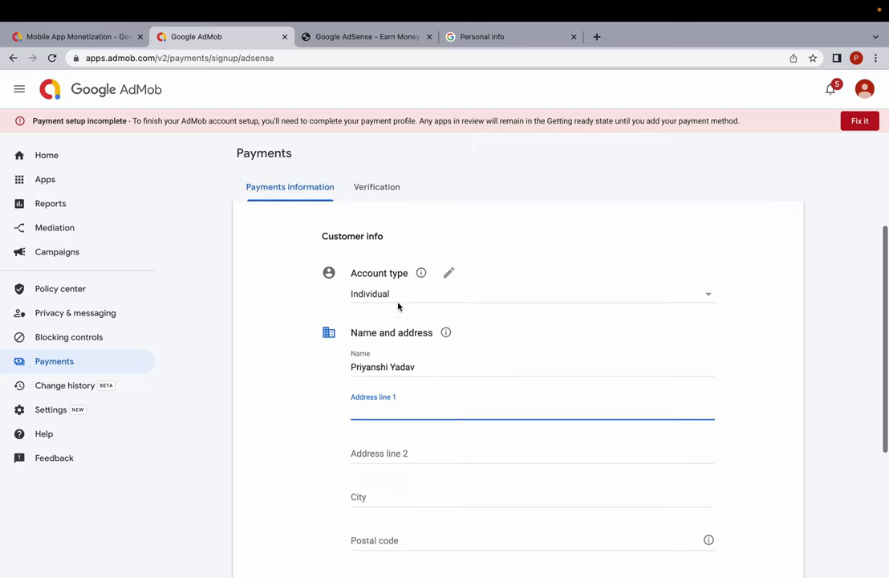
pyautogui.click(378, 295)
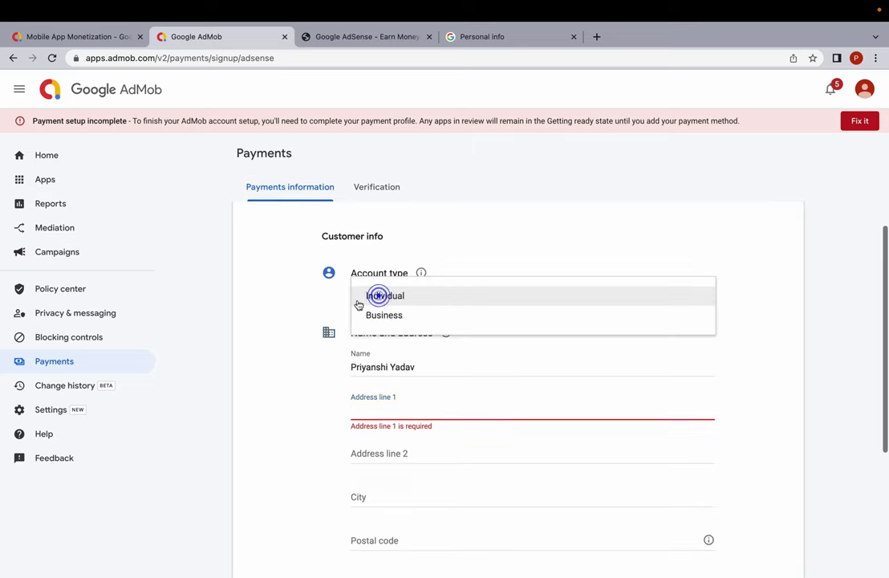
pyautogui.click(399, 298)
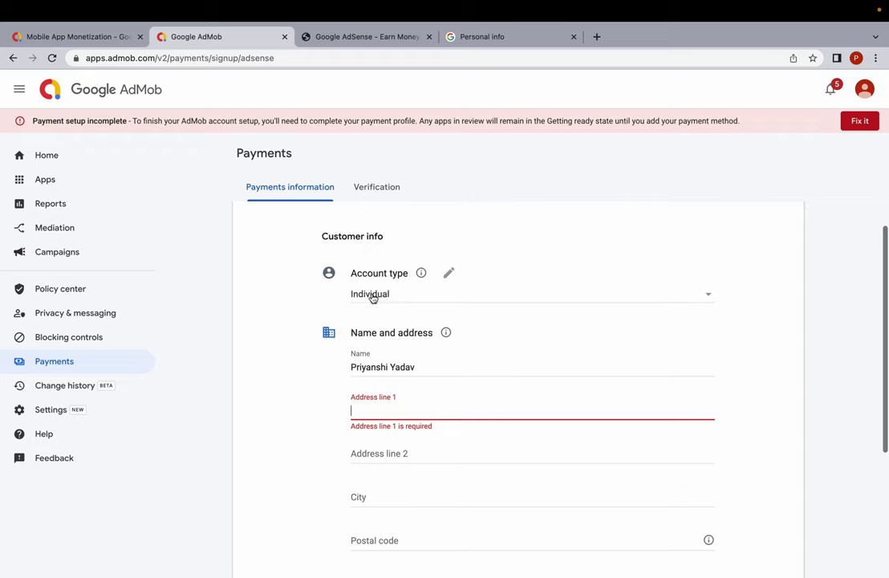
pyautogui.click(371, 297)
pyautogui.click(400, 294)
# Fill in the City, Postal code and State fields of the payment form.
pyautogui.scroll(-1, 334, 374)
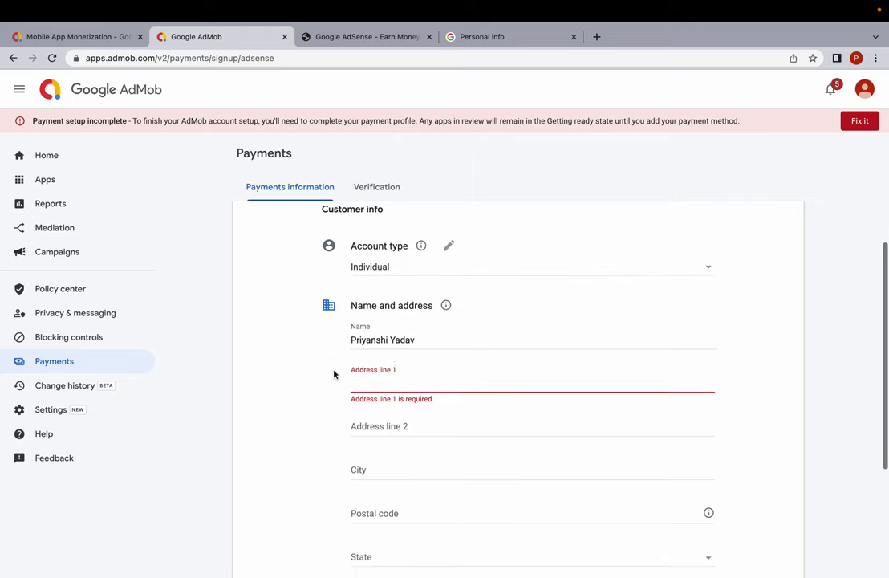
pyautogui.scroll(-1, 334, 374)
pyautogui.scroll(-3, 375, 370)
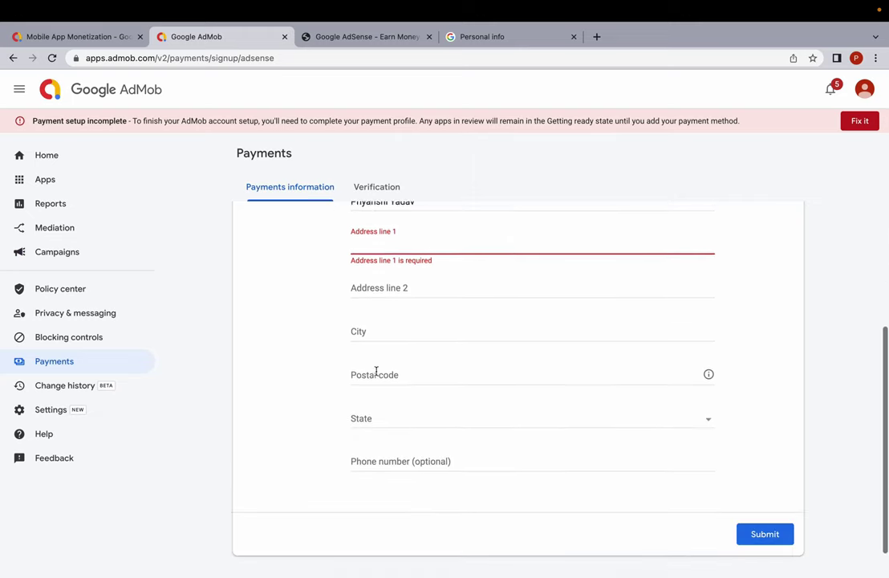
pyautogui.click(371, 243)
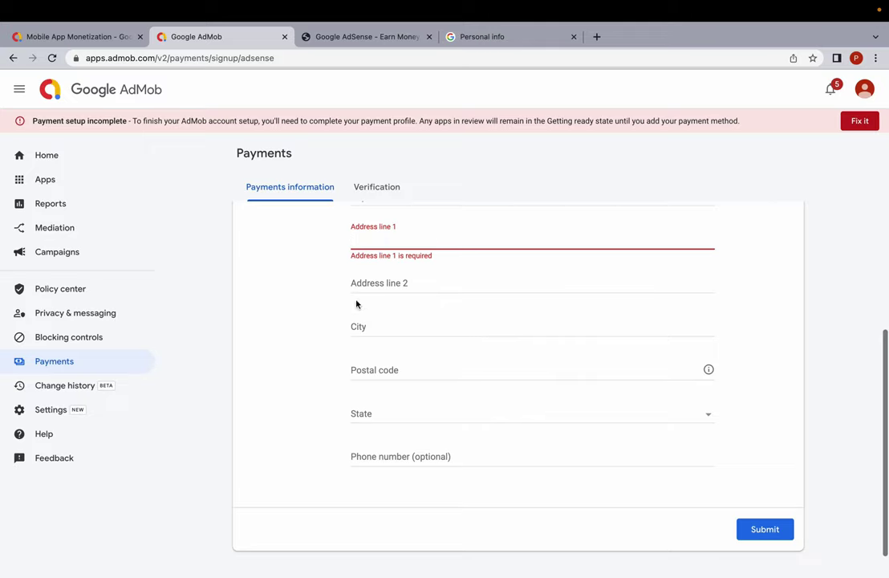
pyautogui.click(371, 328)
pyautogui.click(387, 369)
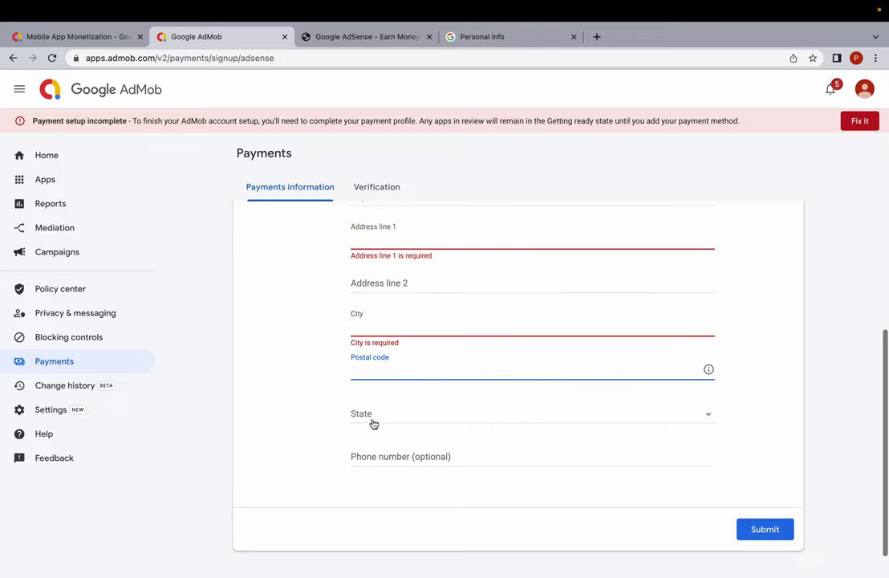
pyautogui.click(372, 417)
pyautogui.scroll(-5, 423, 454)
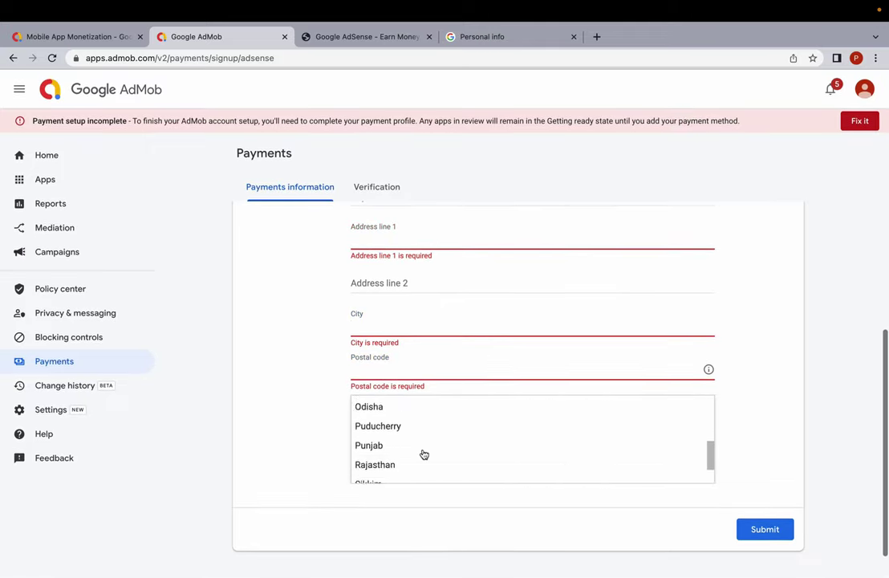
pyautogui.scroll(-3, 383, 453)
pyautogui.click(395, 424)
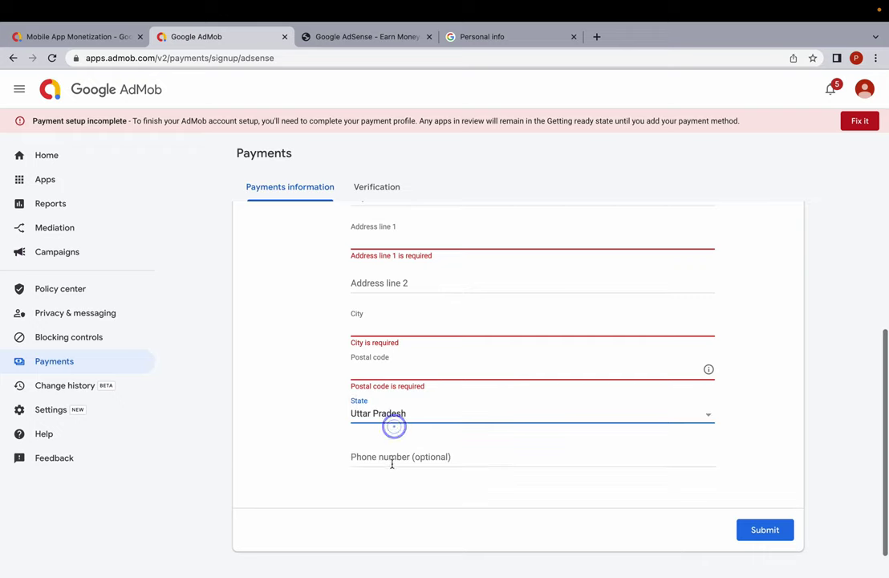
pyautogui.click(393, 459)
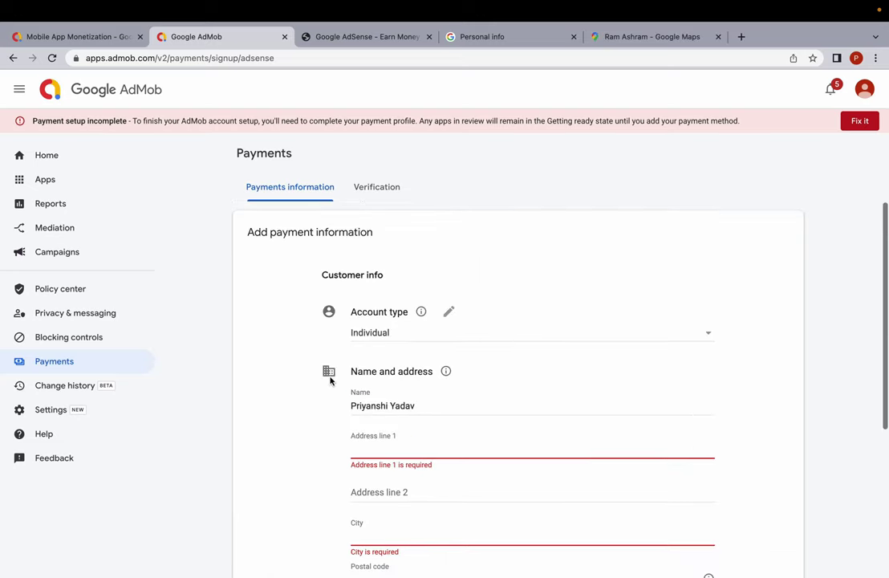
# Paste the address into Address line 1 and Address line 2.
pyautogui.scroll(-1, 337, 385)
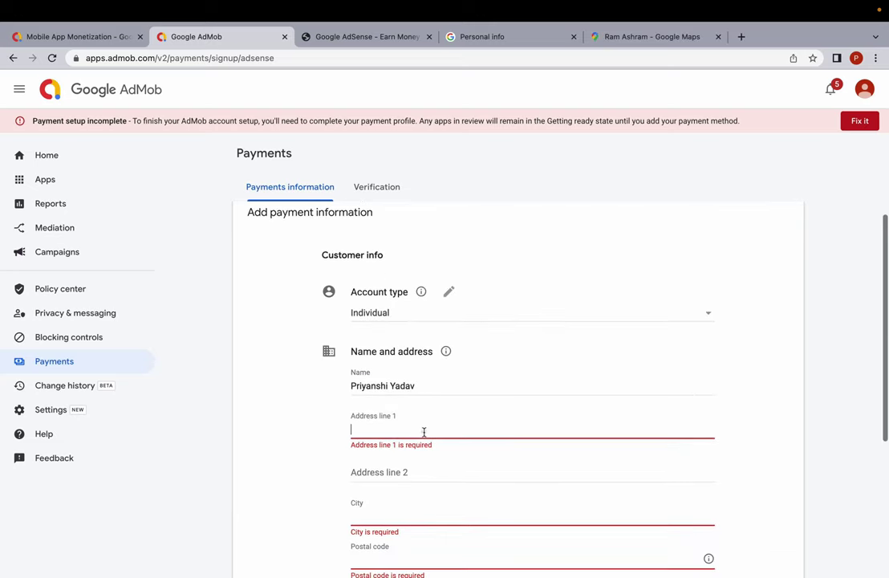
pyautogui.scroll(-2, 400, 446)
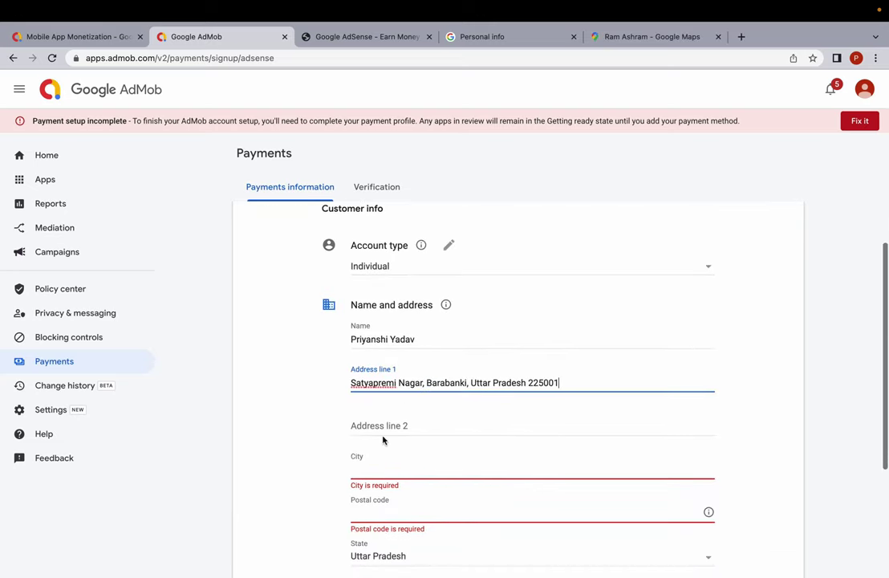
pyautogui.click(377, 427)
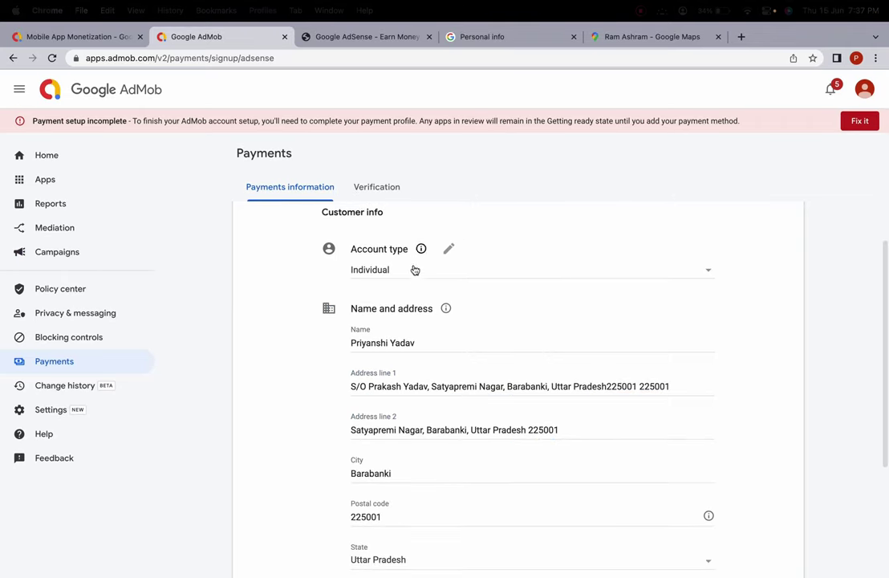
pyautogui.scroll(-4, 412, 268)
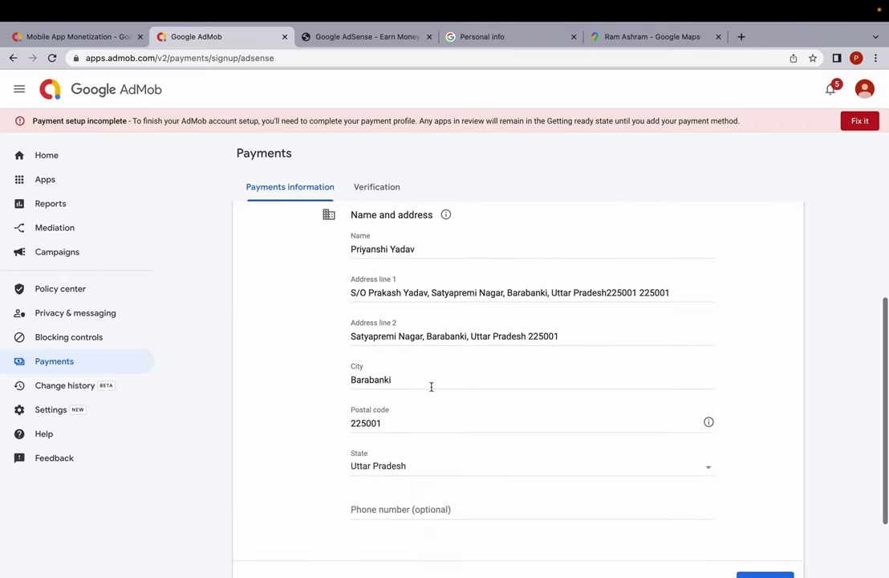
pyautogui.scroll(-4, 425, 401)
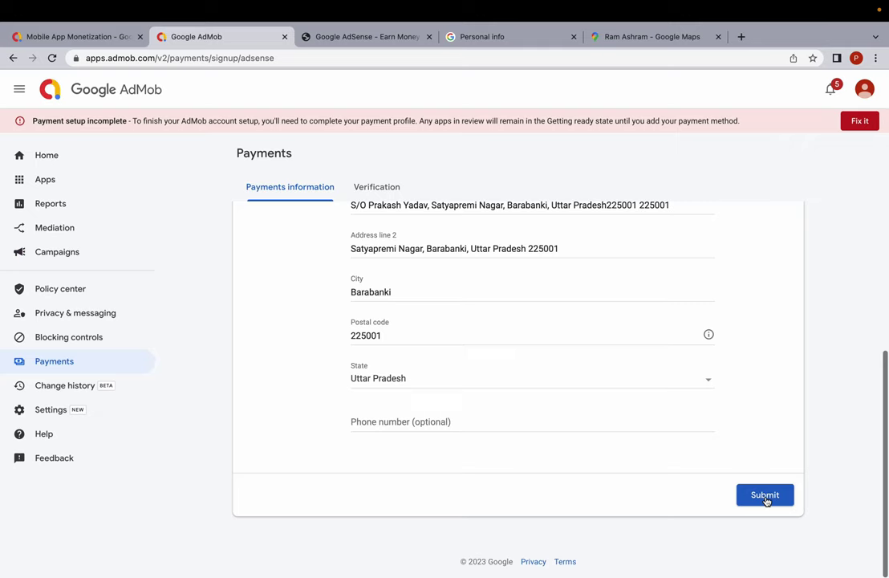
# Submit the payment form and review the AdSense (India) payments profile showing $0.00.
pyautogui.click(765, 497)
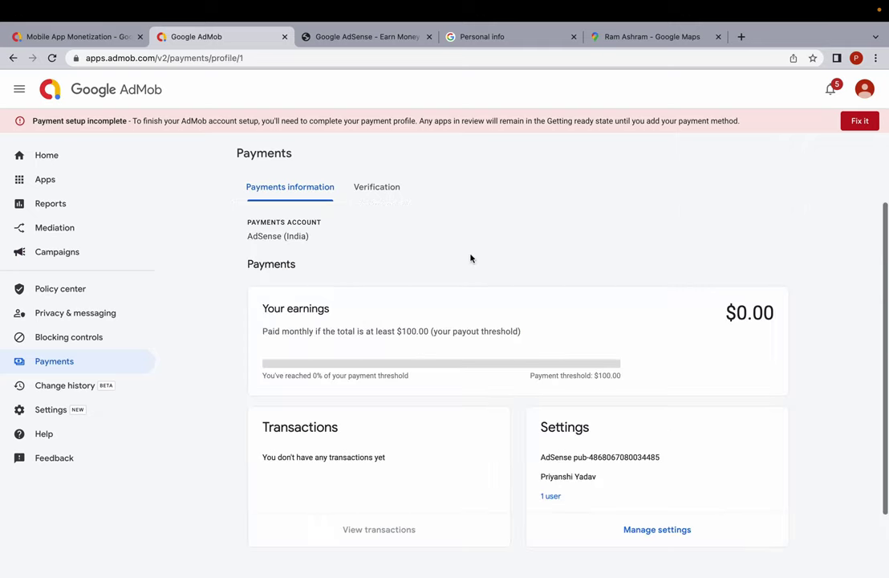
pyautogui.scroll(-2, 481, 254)
pyautogui.scroll(2, 449, 321)
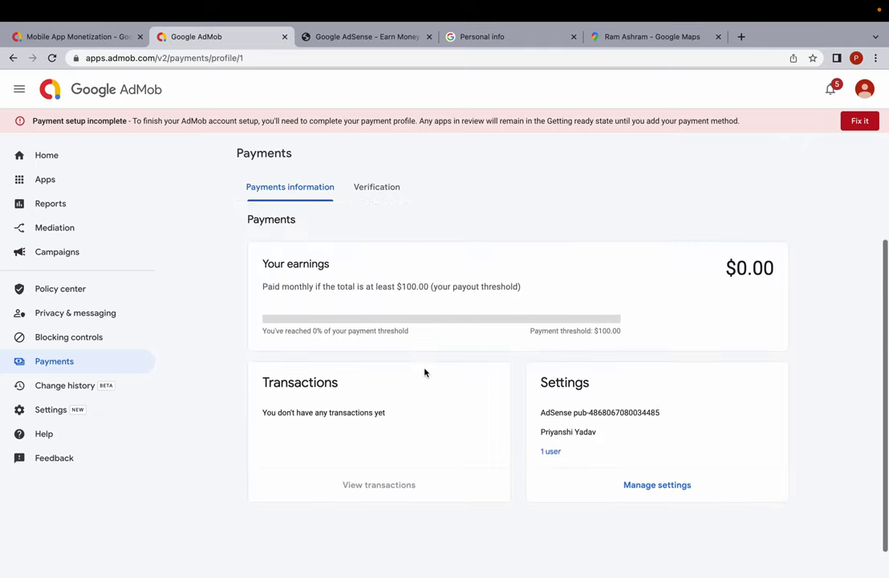
pyautogui.scroll(-2, 401, 405)
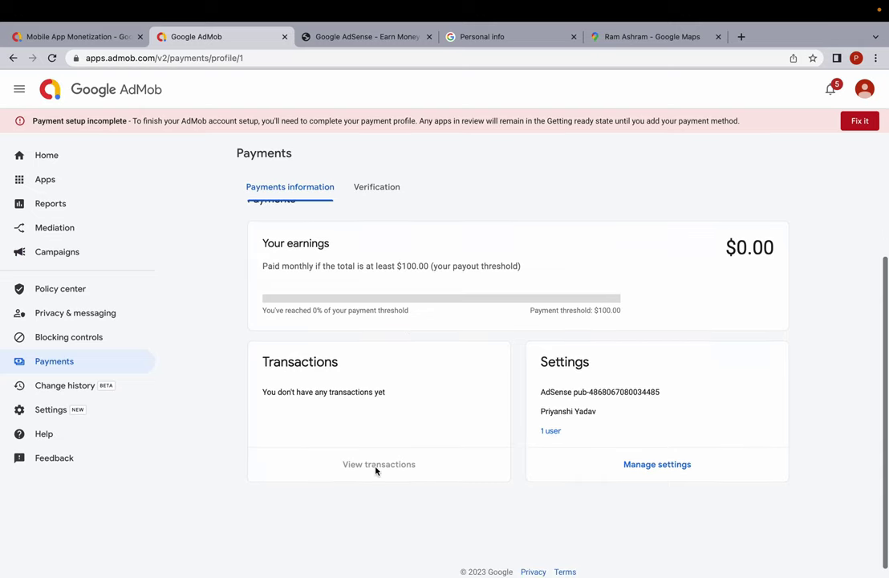
pyautogui.scroll(2, 398, 289)
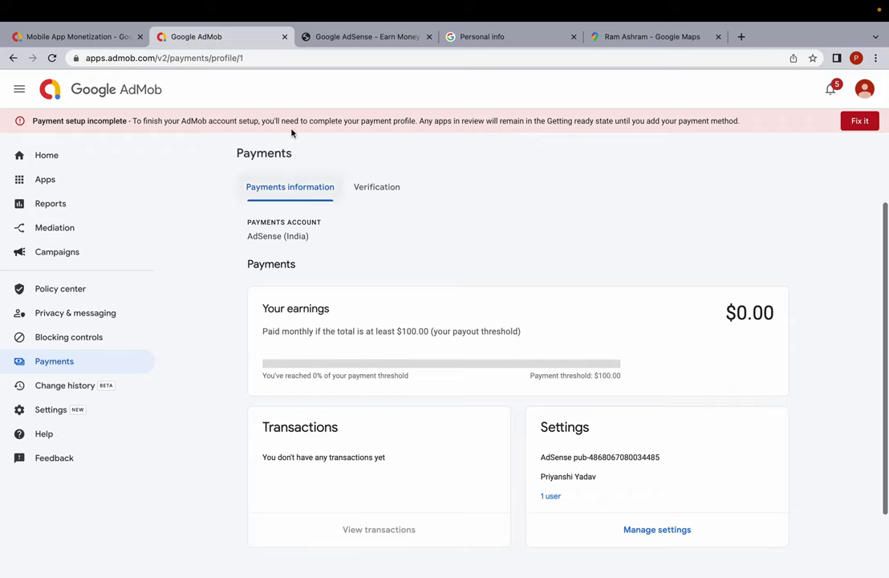
# Search Google for 'adsense' and open the Google AdSense start page.
pyautogui.click(245, 57)
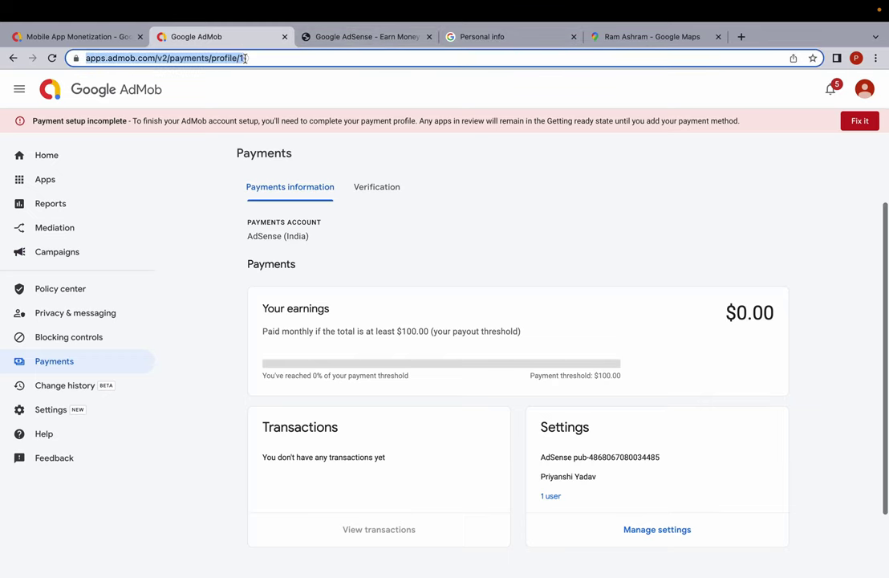
pyautogui.write('googl')
pyautogui.press('Return')
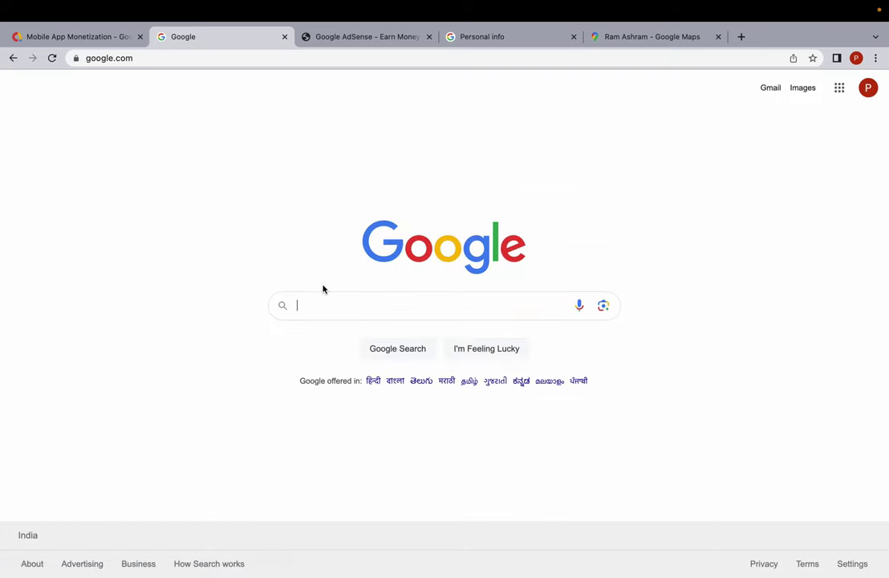
pyautogui.write('adsense')
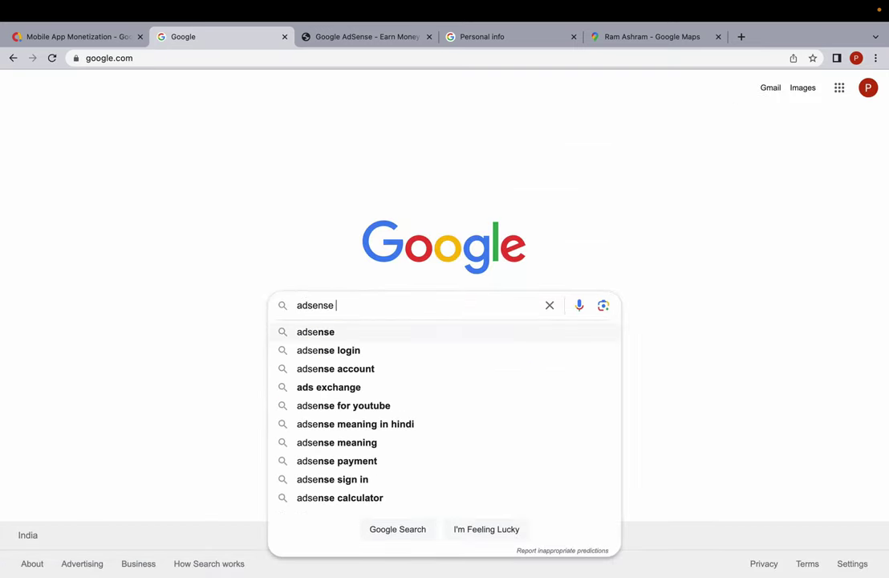
pyautogui.press('Return')
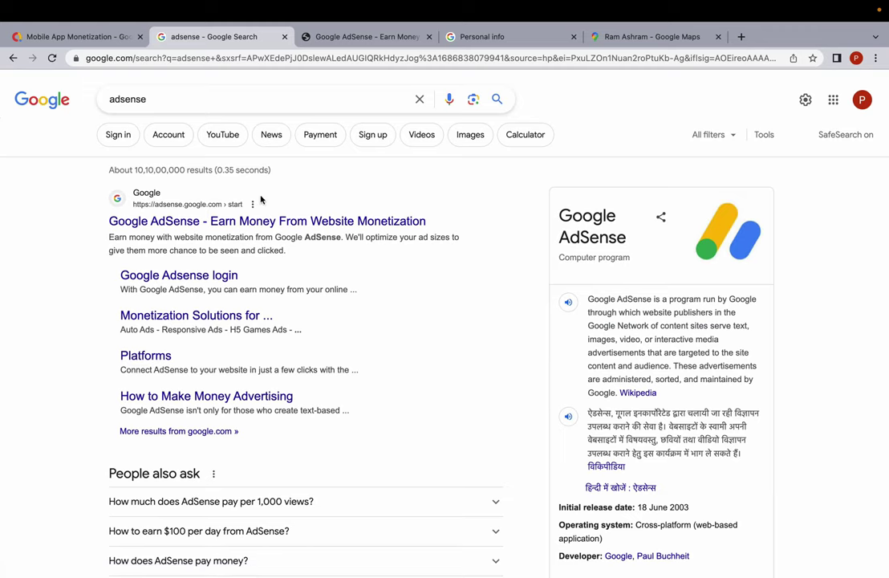
pyautogui.click(251, 219)
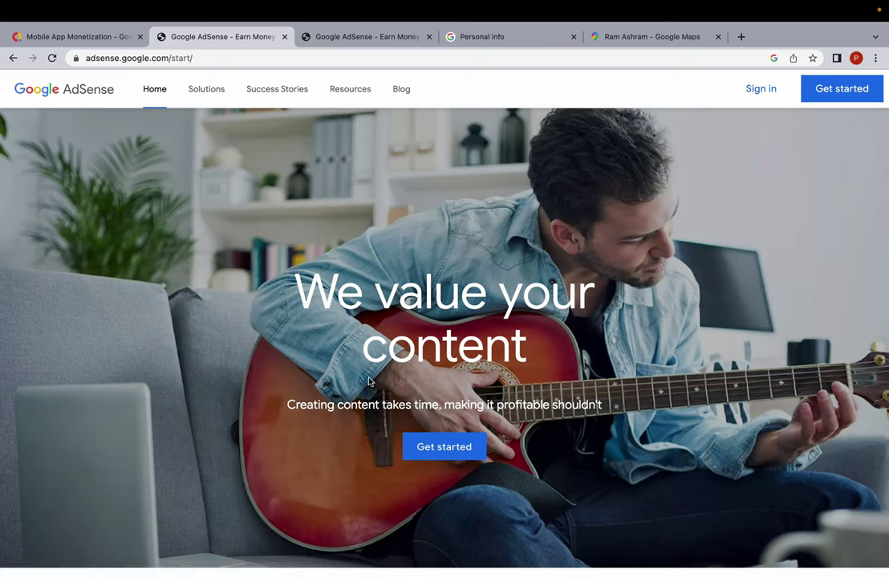
# Start AdSense sign-up and continue with the existing AdMob-linked publisher account.
pyautogui.click(435, 446)
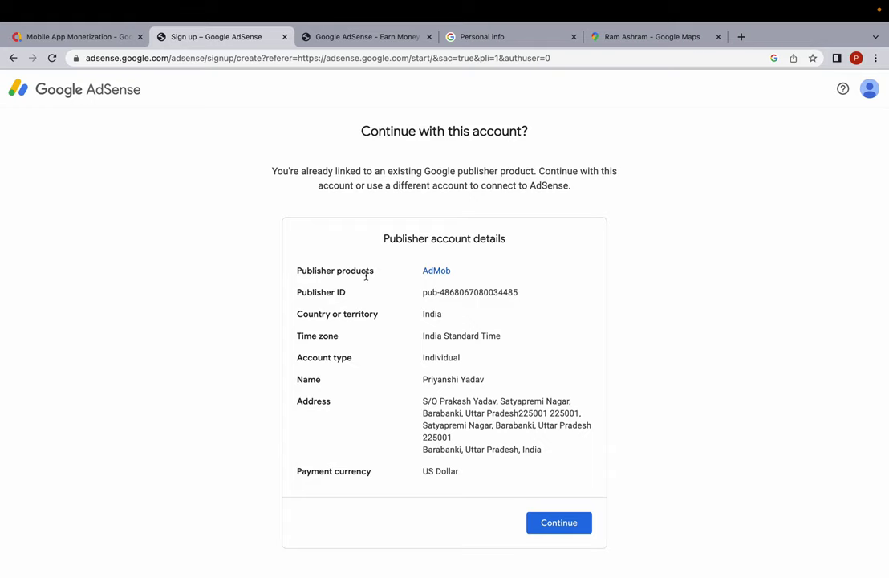
pyautogui.tripleClick(391, 266)
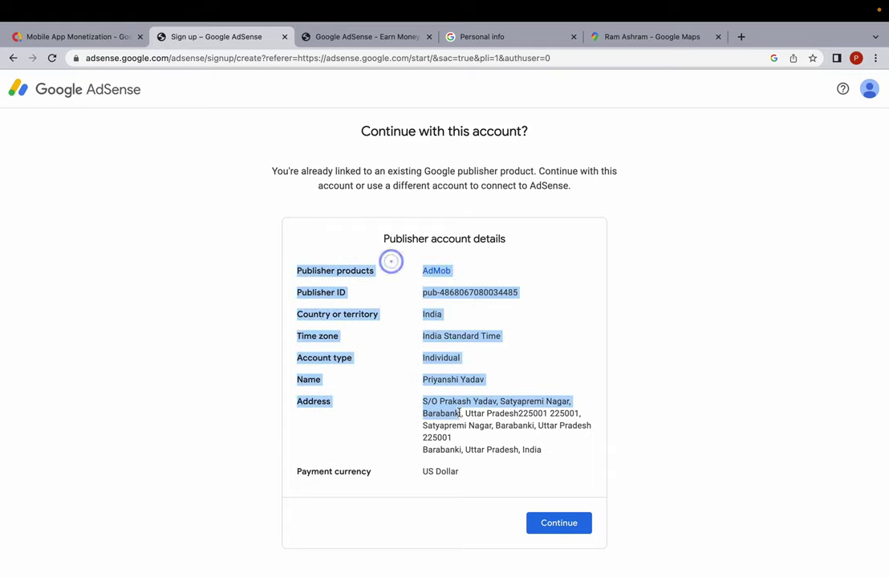
pyautogui.moveTo(423, 356); pyautogui.dragTo(463, 359)
pyautogui.click(462, 359)
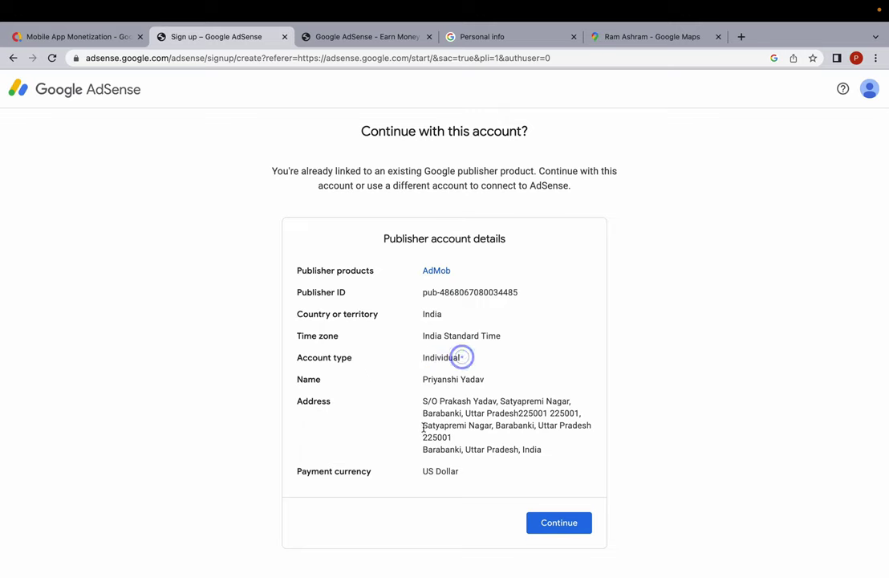
pyautogui.click(565, 525)
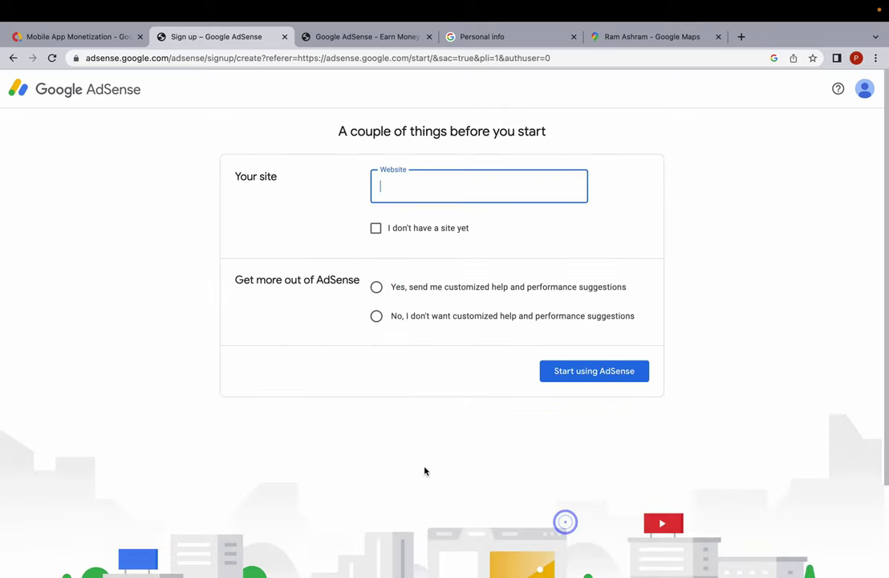
# Opt in to customized help and suggestions, keeping the Website field enabled.
pyautogui.click(398, 183)
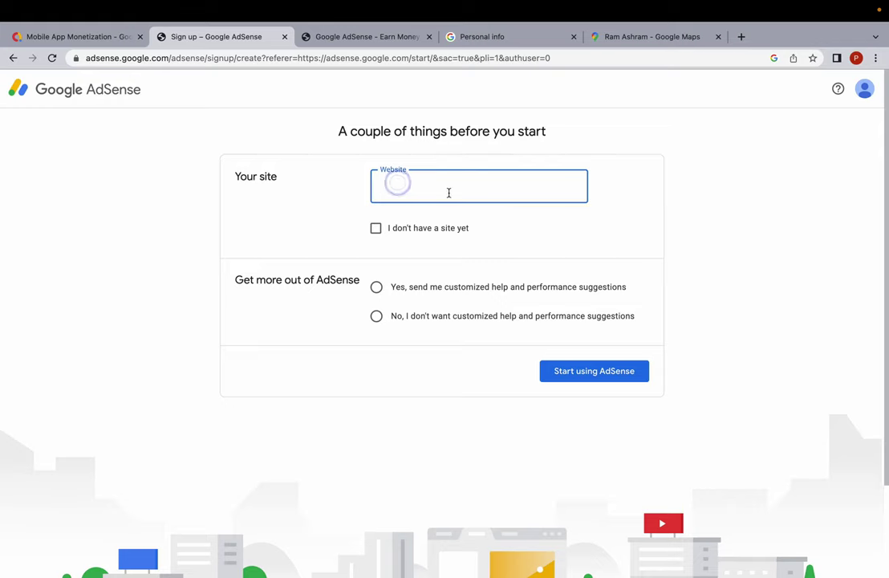
pyautogui.click(376, 228)
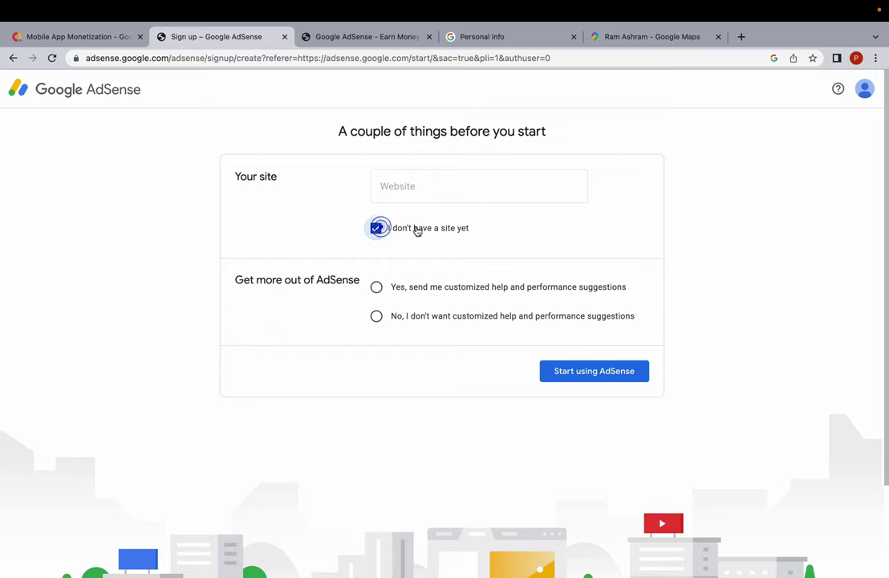
pyautogui.click(378, 287)
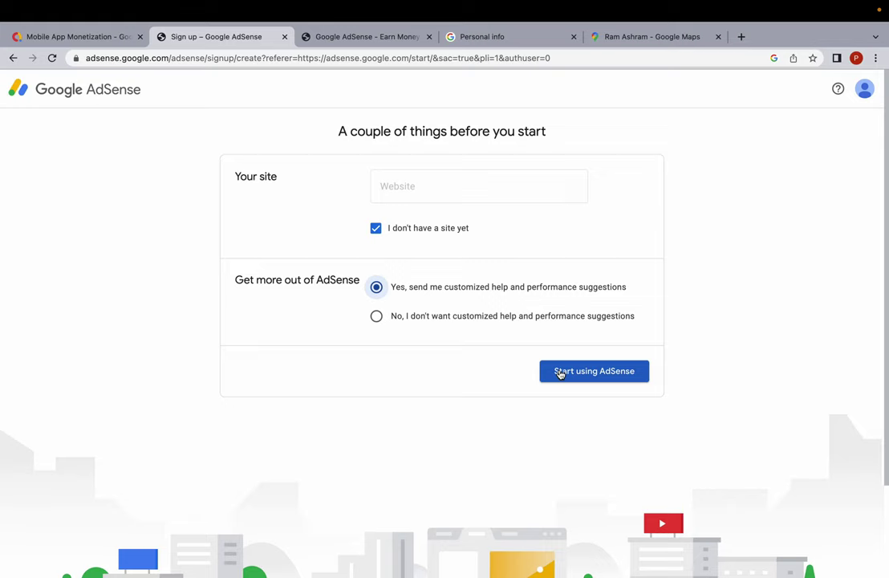
pyautogui.click(376, 228)
pyautogui.click(408, 185)
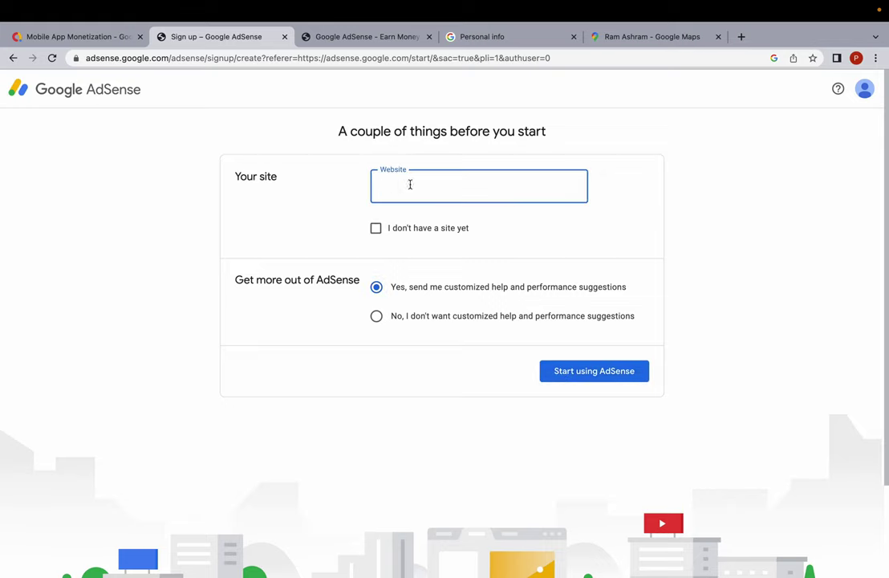
pyautogui.click(405, 142)
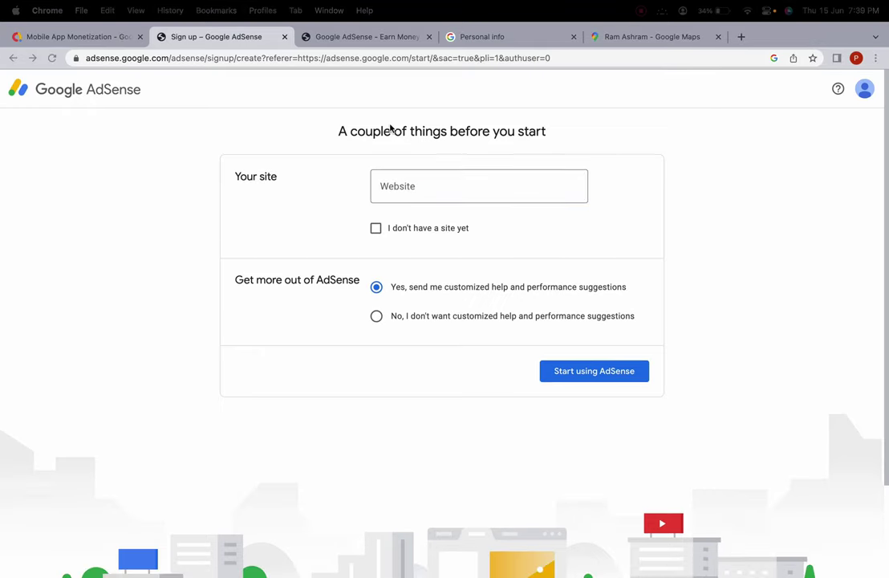
# Paste the site address into Website and trim it to buskafe.com.
pyautogui.click(405, 190)
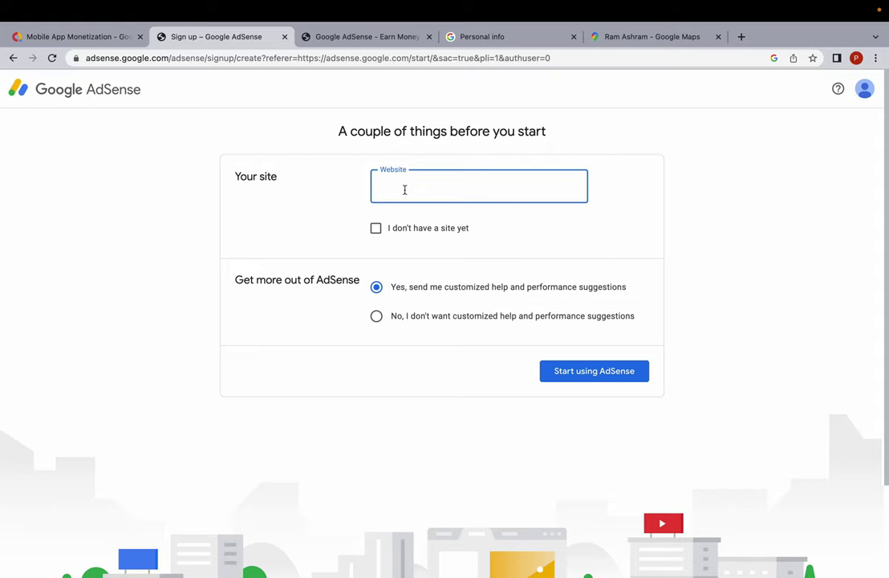
pyautogui.write('https://www.buskafe.com/')
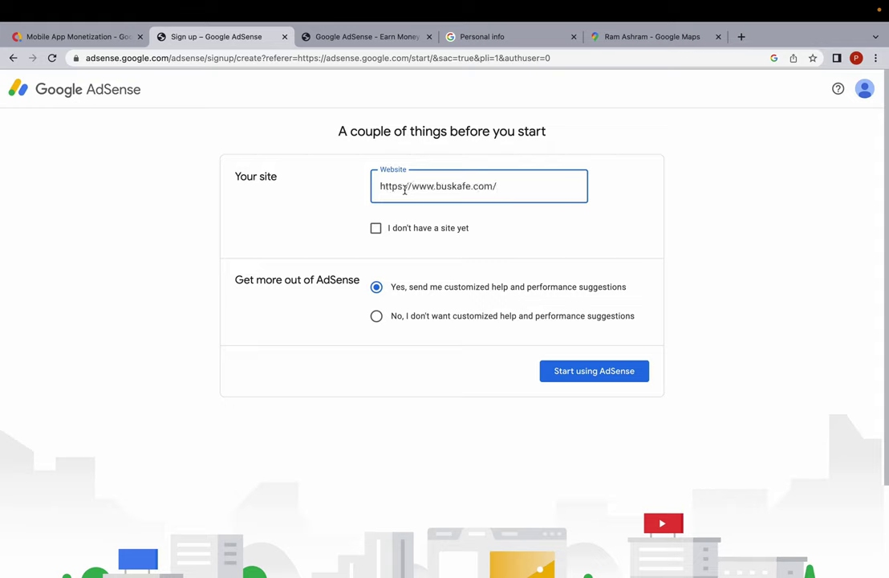
pyautogui.click(496, 186)
pyautogui.press('BackSpace')
pyautogui.moveTo(437, 187); pyautogui.dragTo(311, 193)
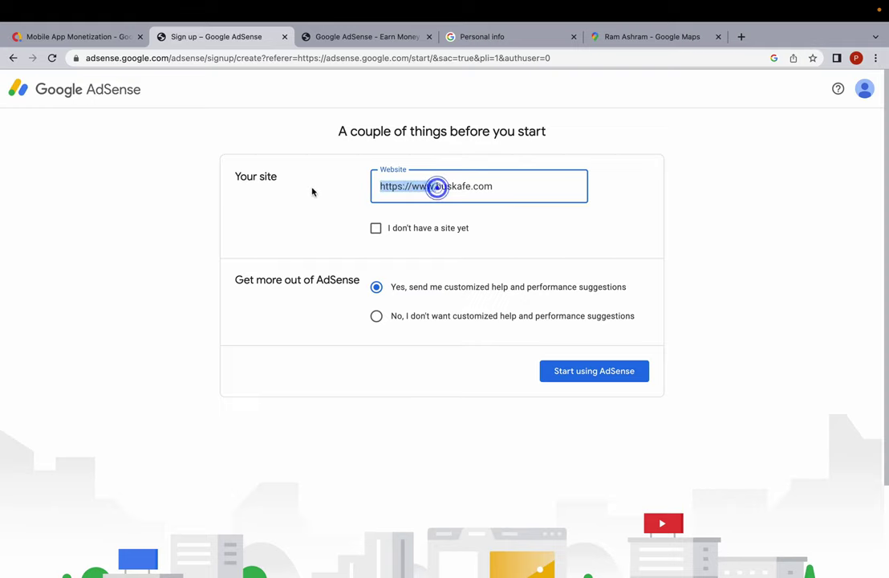
pyautogui.press('BackSpace')
pyautogui.click(312, 214)
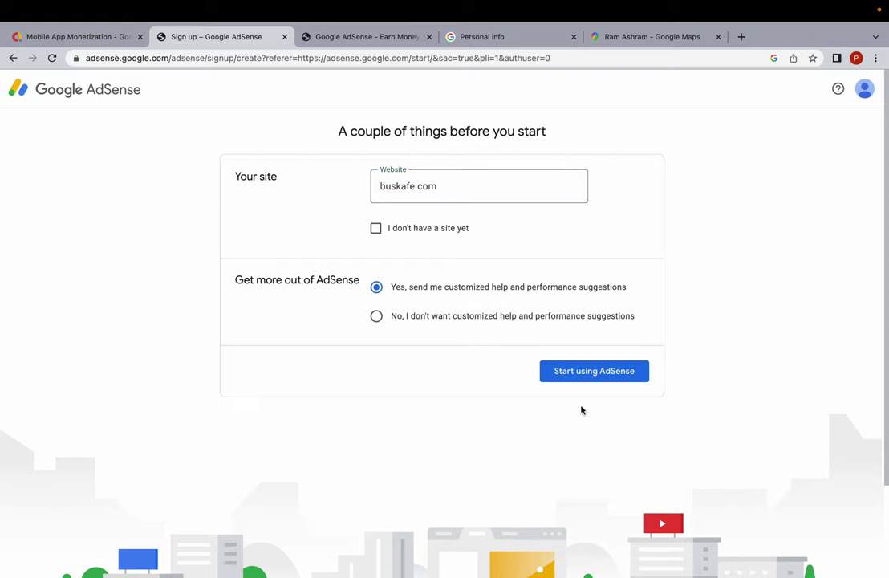
# Start using AdSense, connect buskafe.com through the Sites card, and request its review.
pyautogui.click(610, 376)
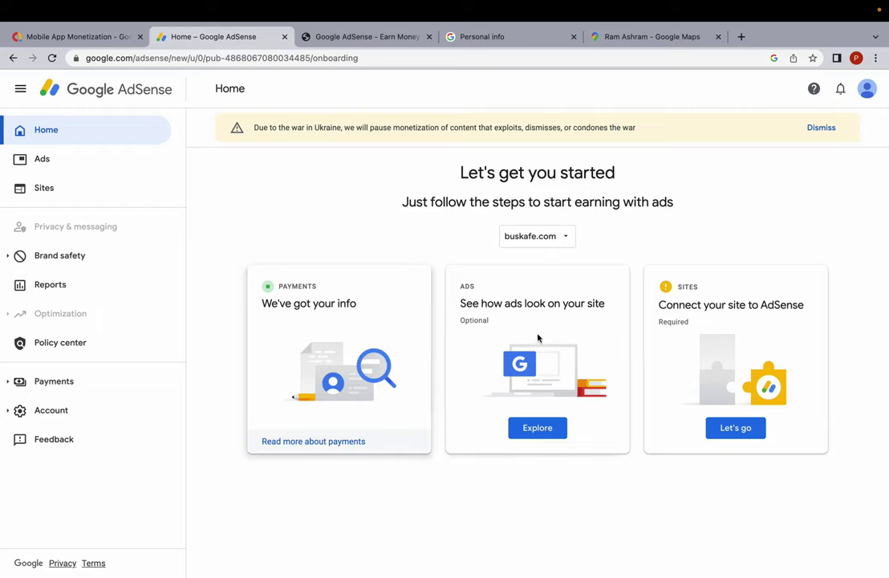
pyautogui.click(736, 434)
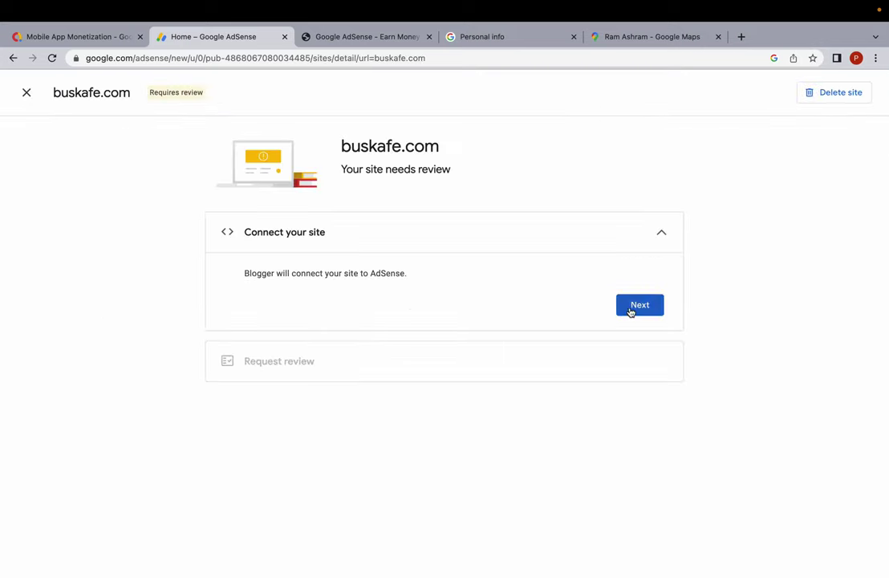
pyautogui.click(635, 308)
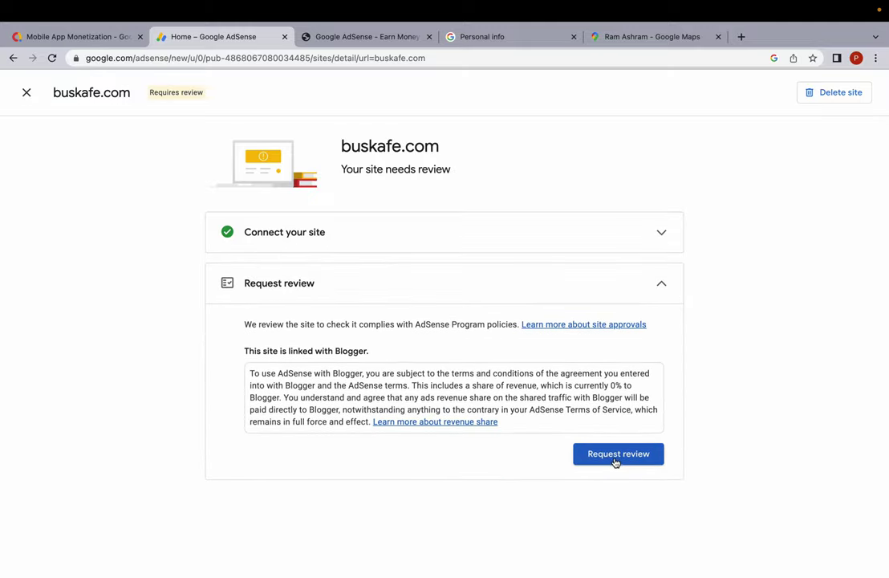
pyautogui.click(615, 455)
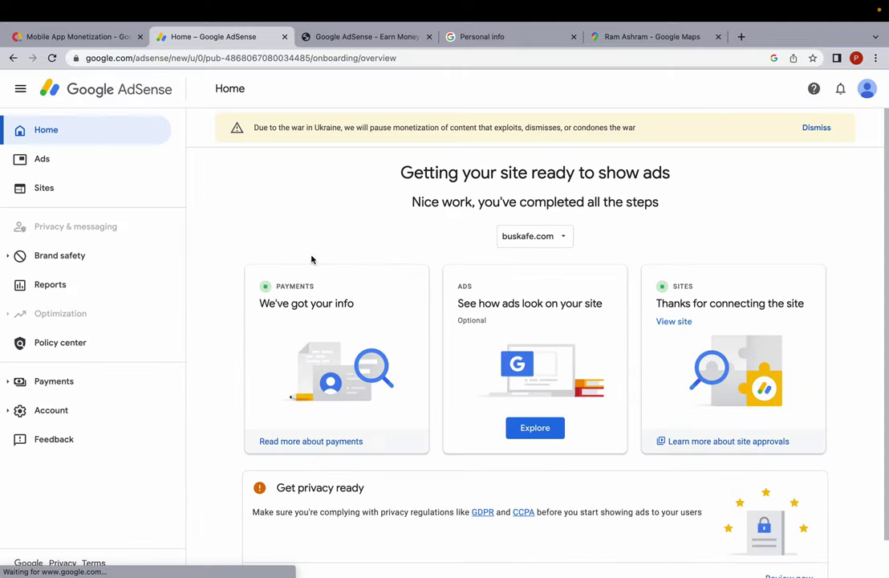
# Get the auto-ads code for buskafe.com from the Ads card and copy the snippet.
pyautogui.click(531, 430)
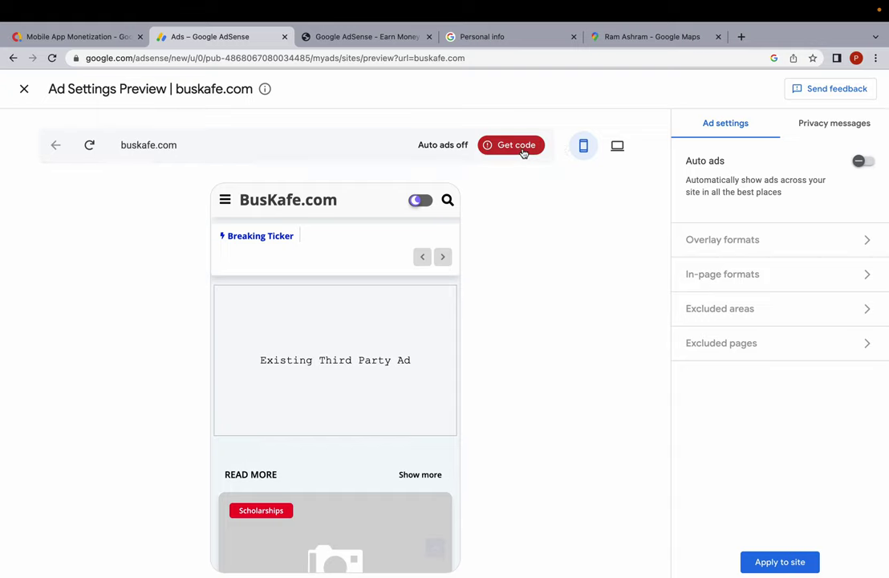
pyautogui.click(517, 147)
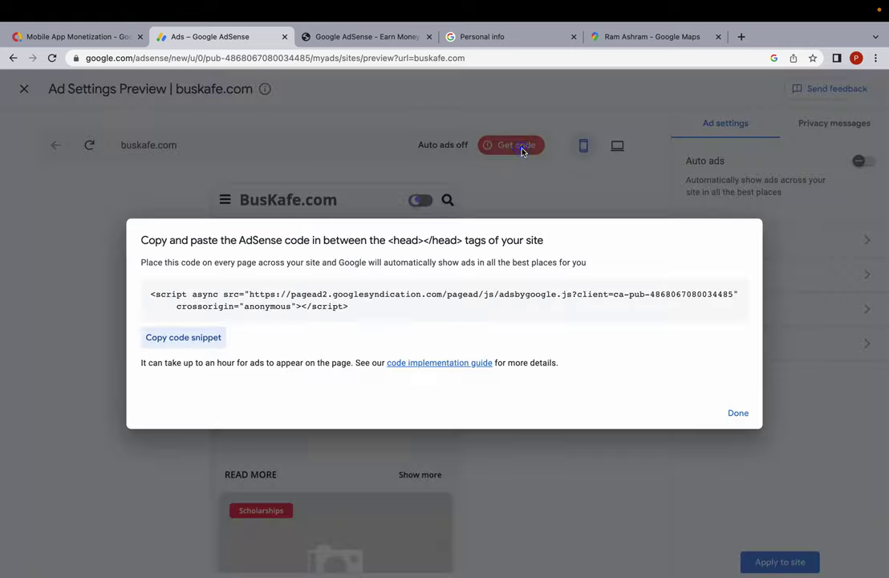
pyautogui.click(184, 340)
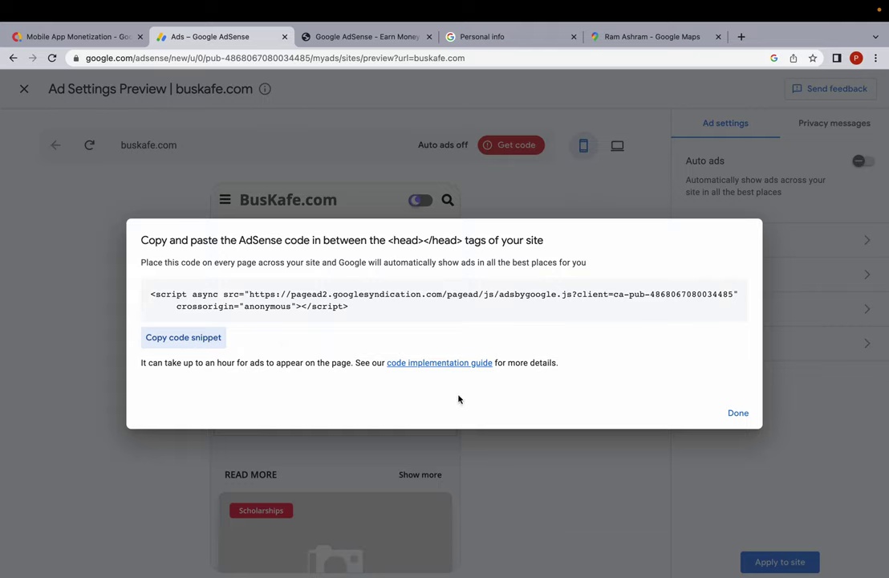
# Paste the AdSense script into the <head> of the Blogger theme's HTML and save the theme.
pyautogui.click(183, 337)
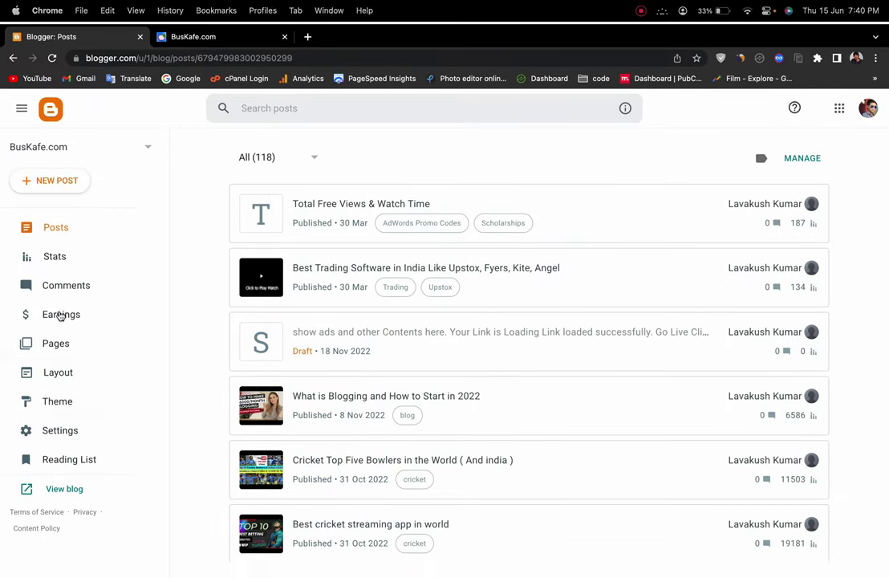
pyautogui.click(67, 417)
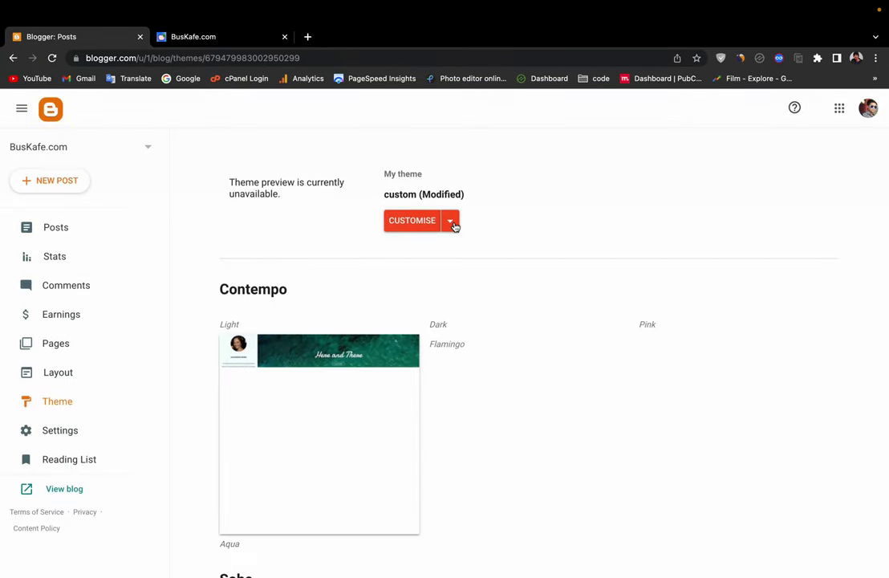
pyautogui.click(450, 222)
pyautogui.click(307, 315)
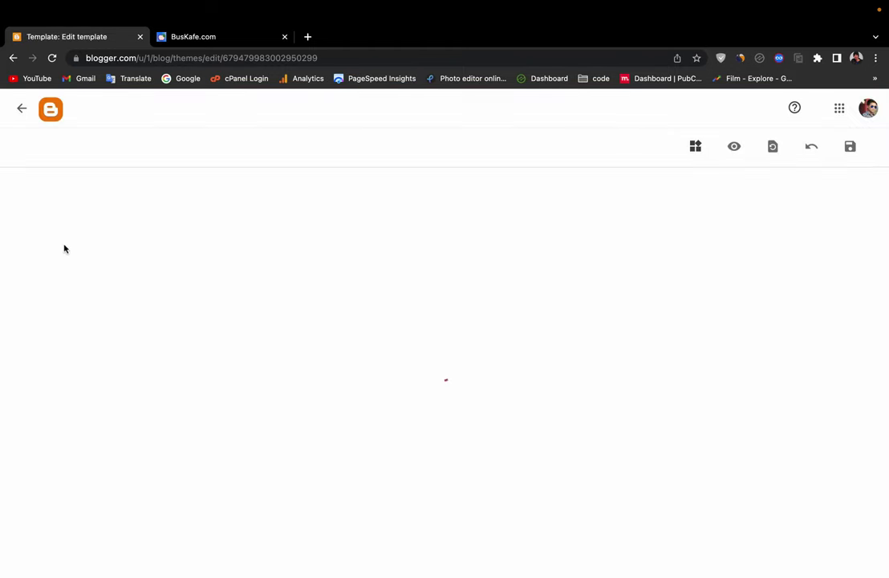
pyautogui.click(68, 246)
pyautogui.press('super+v')
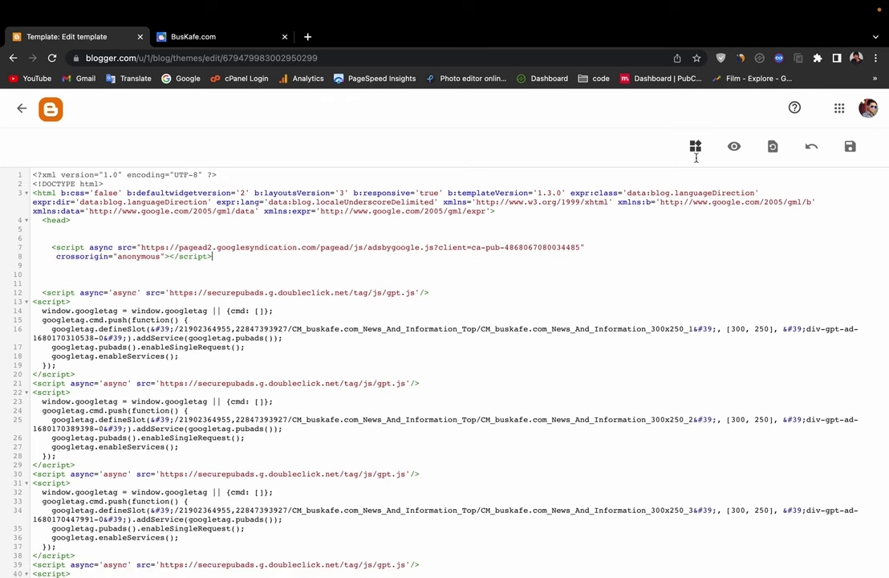
pyautogui.click(850, 146)
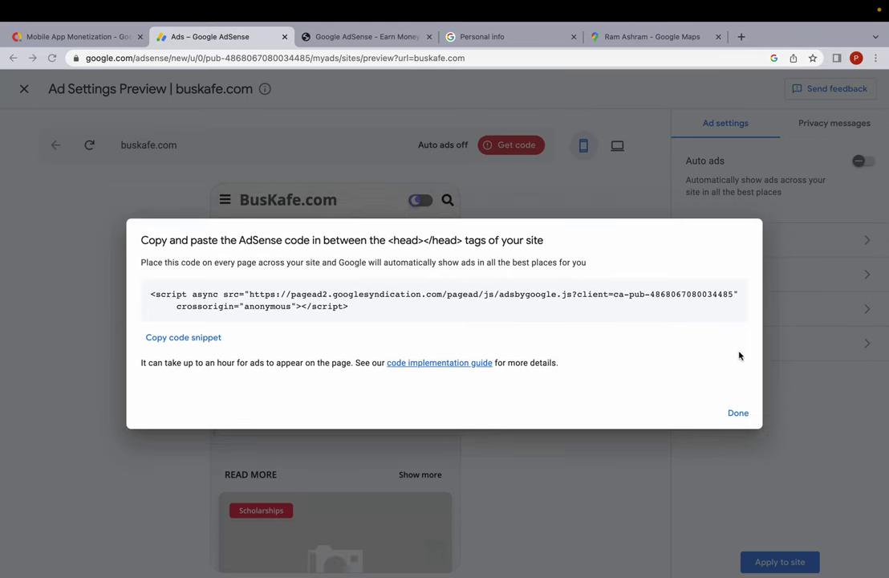
# Turn on auto ads and disable anchor and vignette ads on wide screens.
pyautogui.click(738, 412)
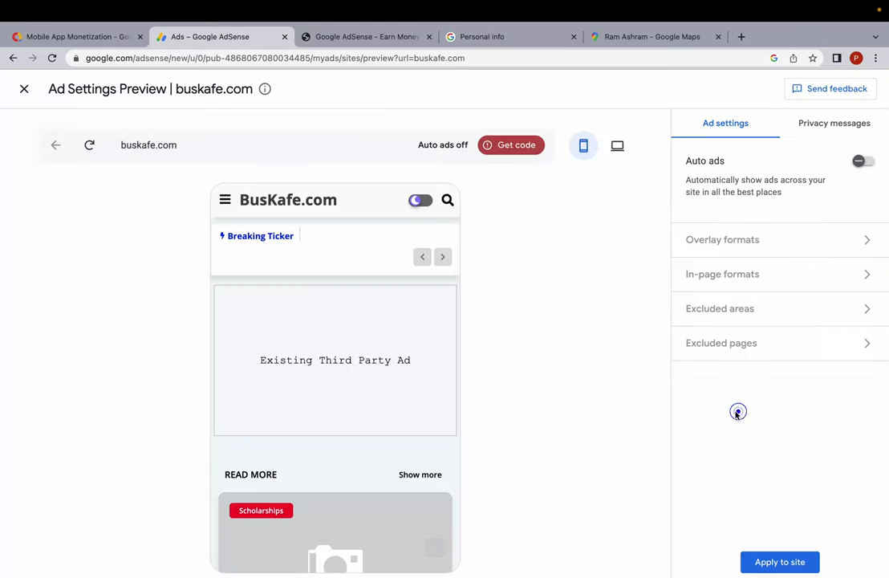
pyautogui.click(864, 163)
pyautogui.click(786, 246)
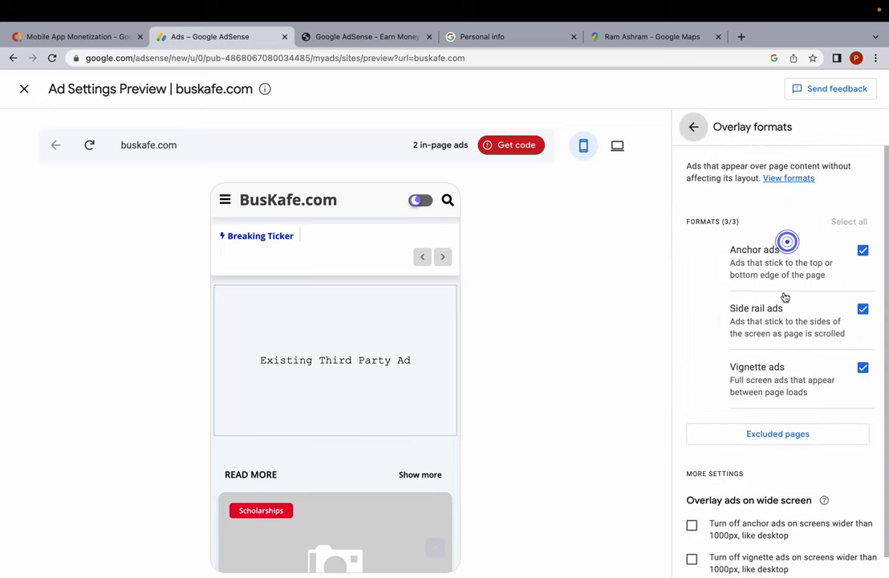
pyautogui.scroll(-1, 783, 303)
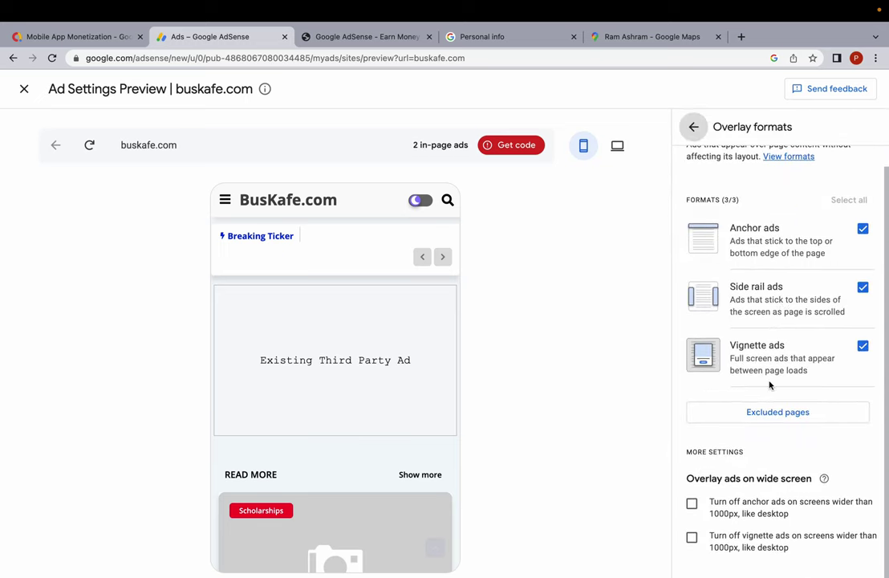
pyautogui.click(692, 503)
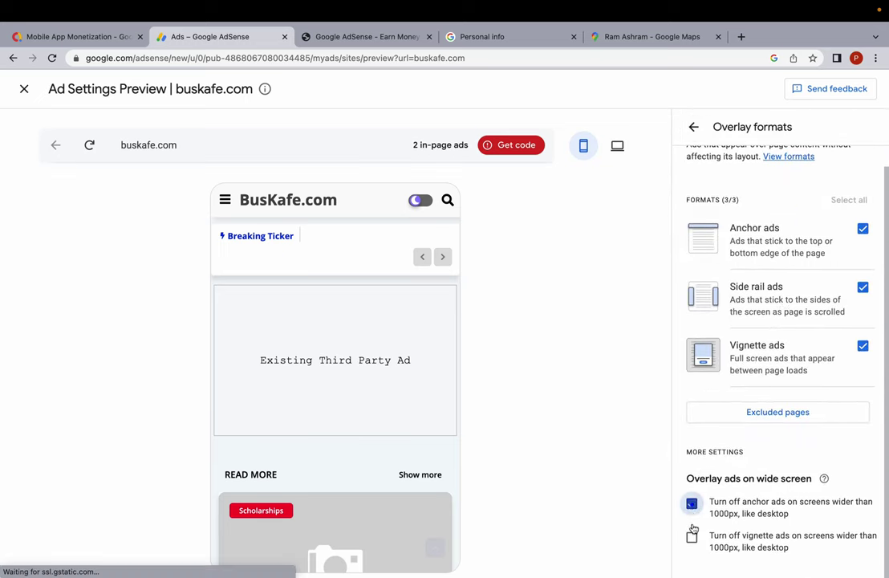
pyautogui.click(691, 536)
pyautogui.scroll(1, 710, 193)
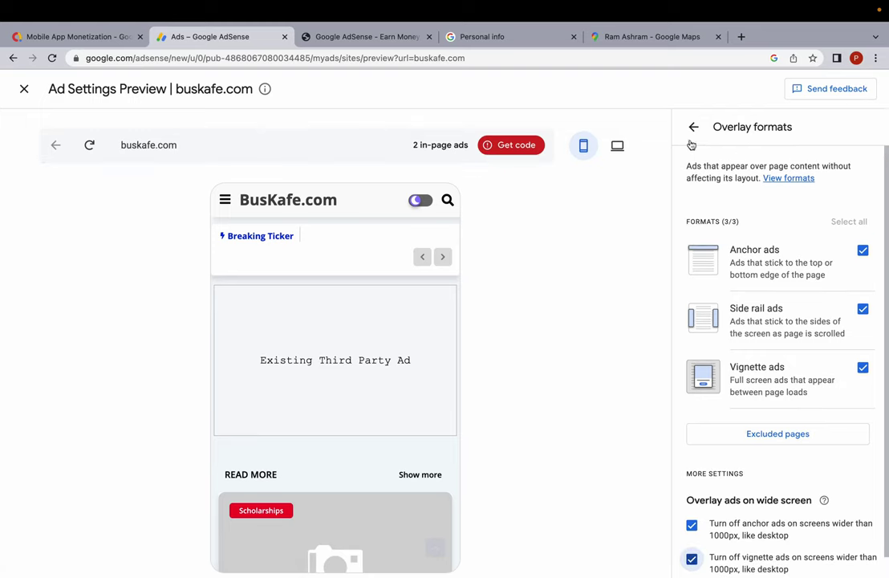
pyautogui.click(693, 127)
# Enable Multiplex in-page ads and raise the ad load to Max, then check the preview.
pyautogui.click(750, 277)
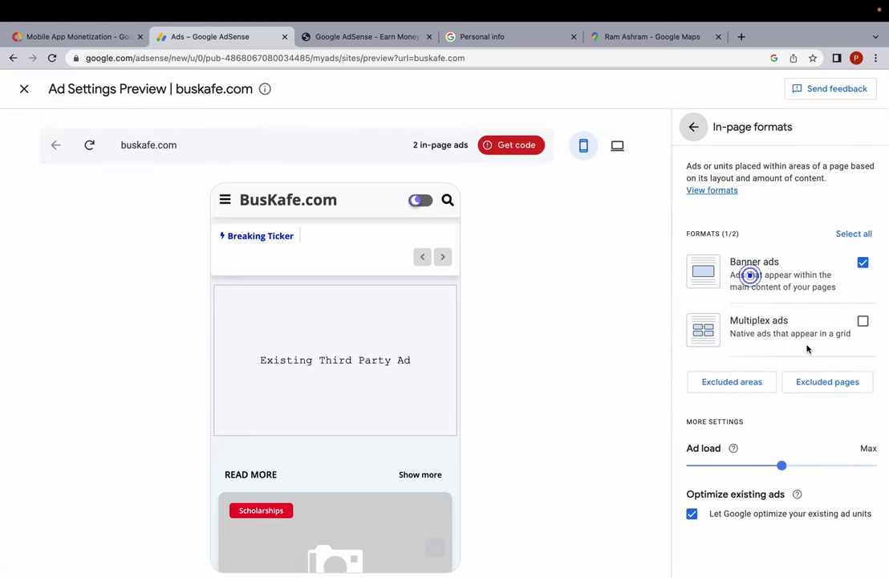
pyautogui.click(861, 323)
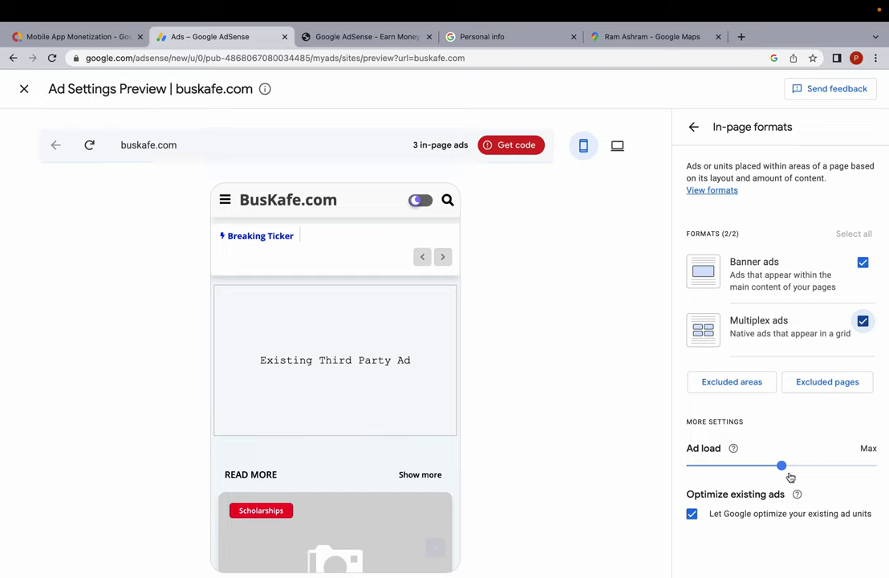
pyautogui.moveTo(784, 466); pyautogui.dragTo(876, 466)
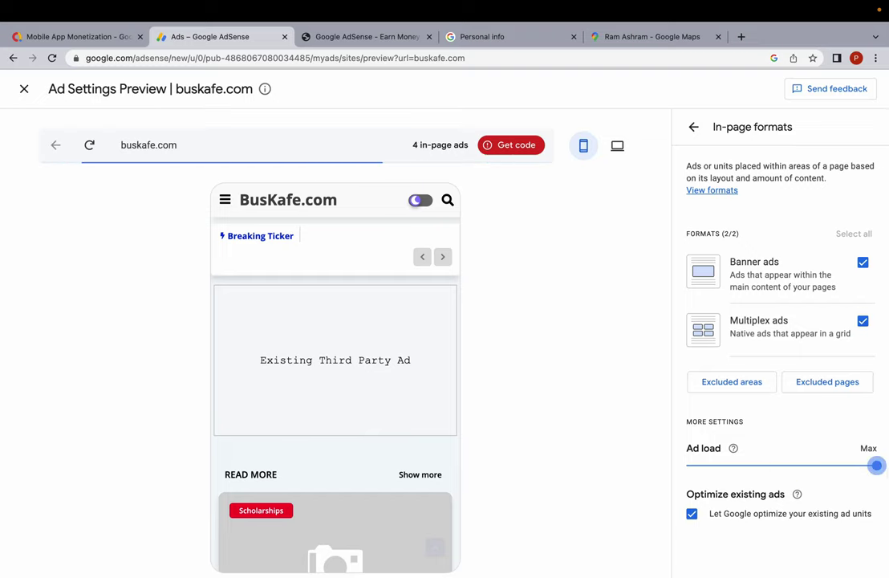
pyautogui.click(693, 127)
pyautogui.scroll(-10, 330, 404)
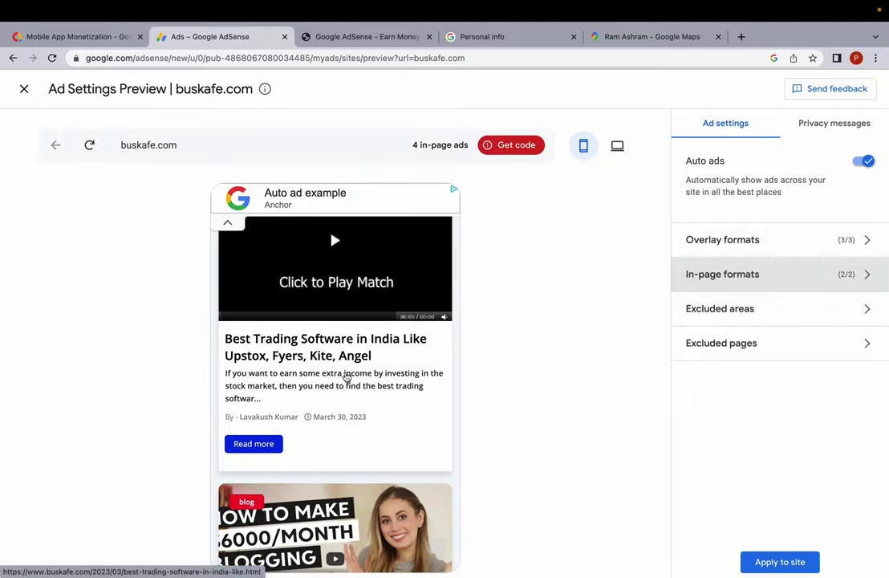
pyautogui.scroll(-10, 345, 381)
pyautogui.scroll(10, 341, 388)
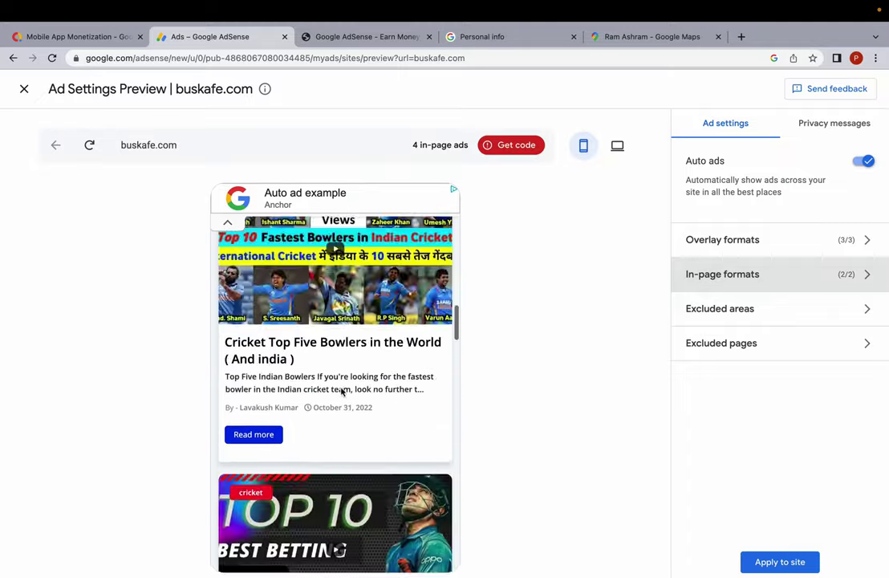
# Save the auto ads settings to buskafe.com with Apply now selected.
pyautogui.click(784, 571)
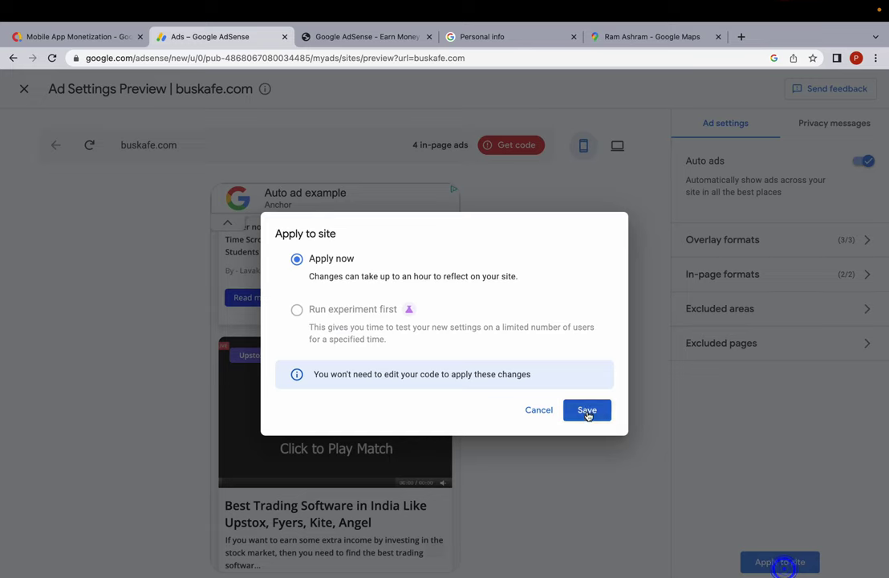
pyautogui.click(587, 410)
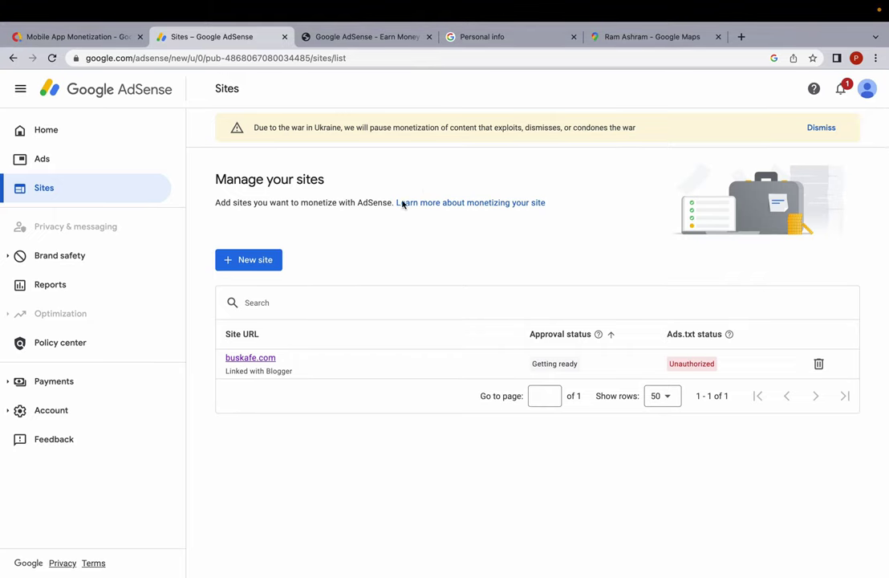
# Check buskafe.com's Connect your site and Review requested status in its site details.
pyautogui.click(254, 359)
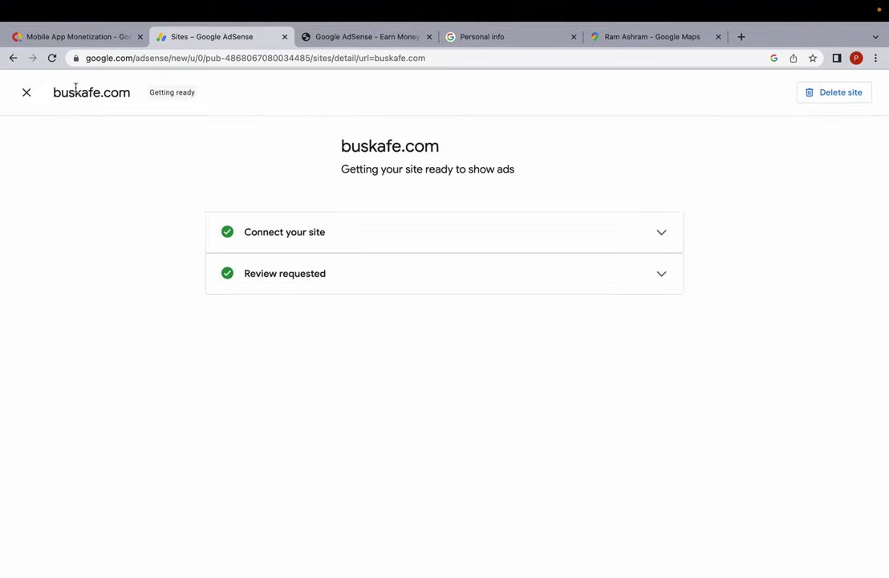
pyautogui.click(26, 93)
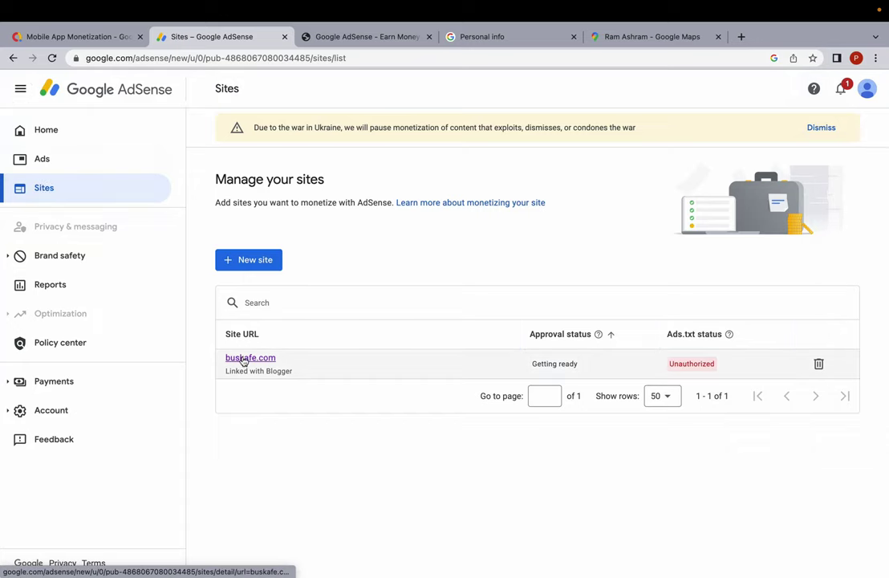
pyautogui.click(245, 359)
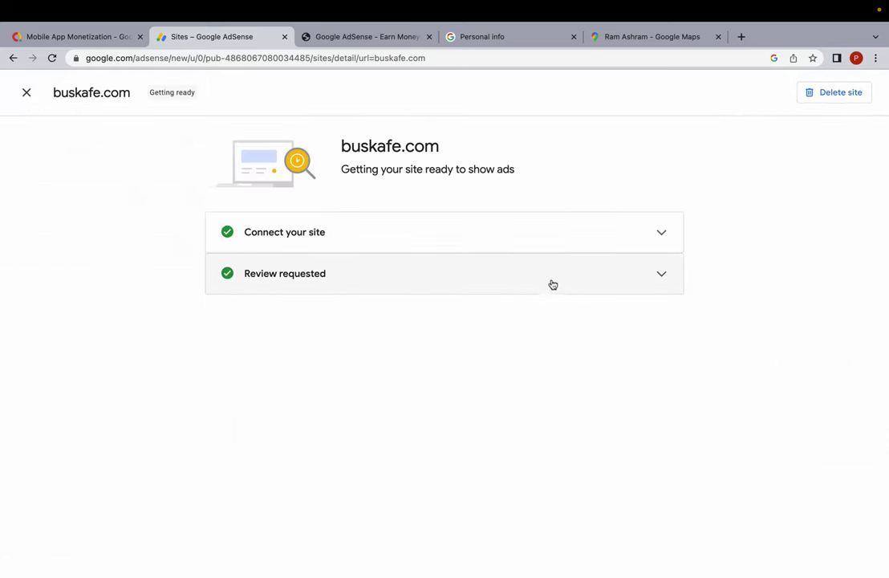
pyautogui.click(553, 281)
pyautogui.click(484, 218)
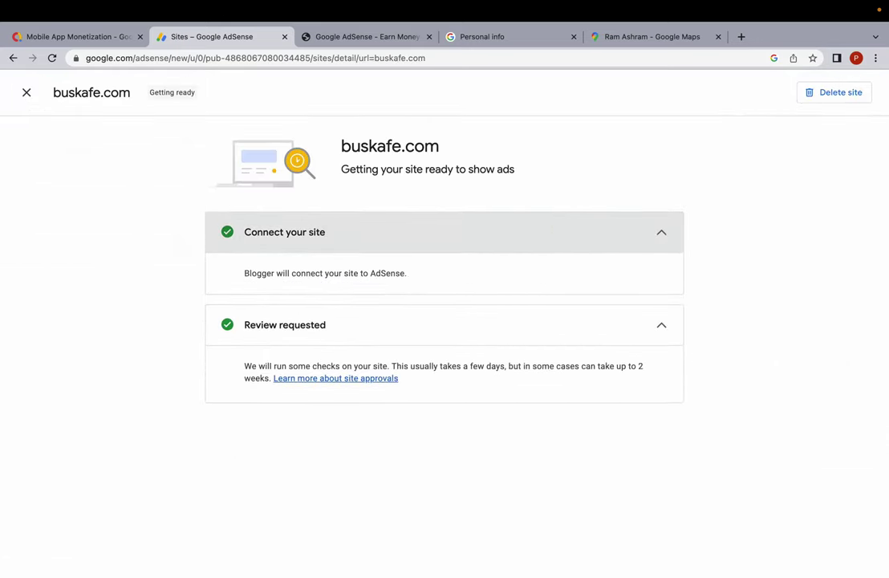
pyautogui.click(28, 93)
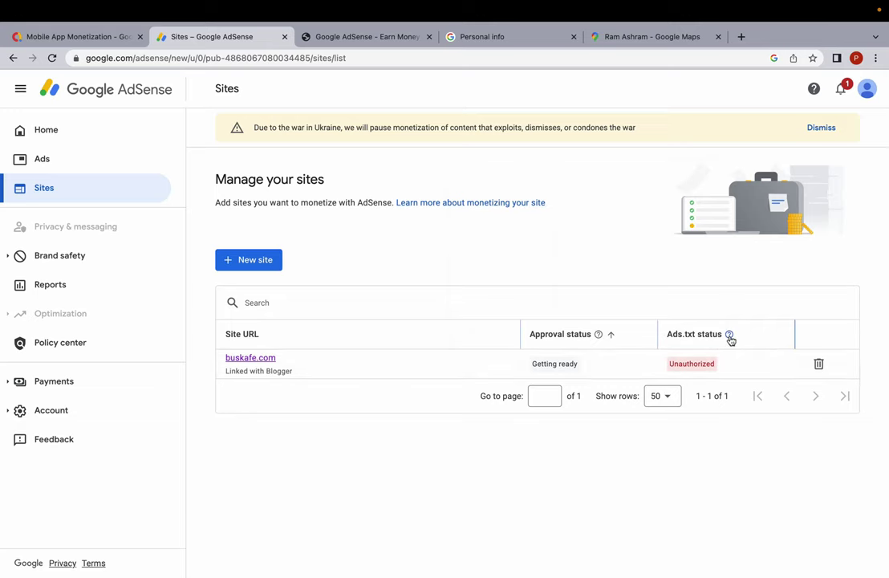
# Read the Welcome to Google AdMob email in Gmail and go to the AdMob home dashboard.
pyautogui.moveTo(730, 336)
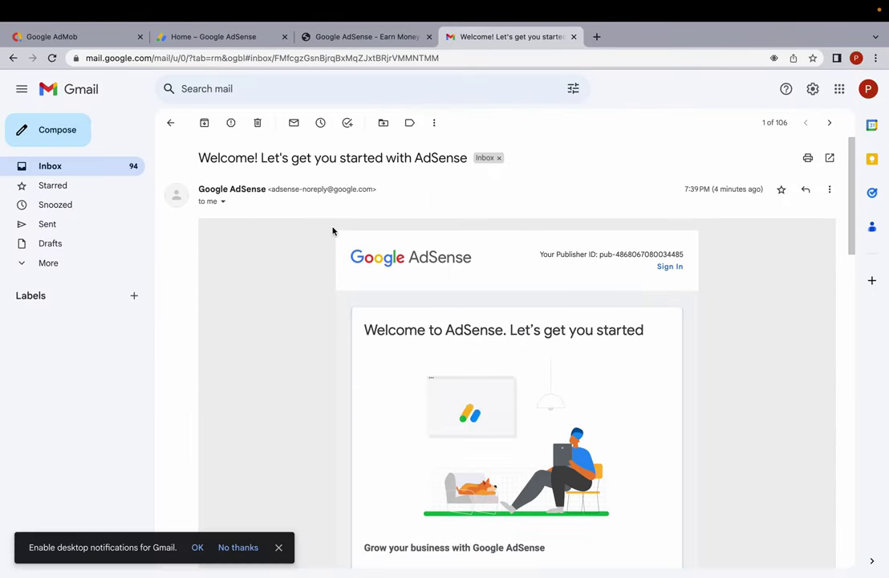
pyautogui.click(170, 122)
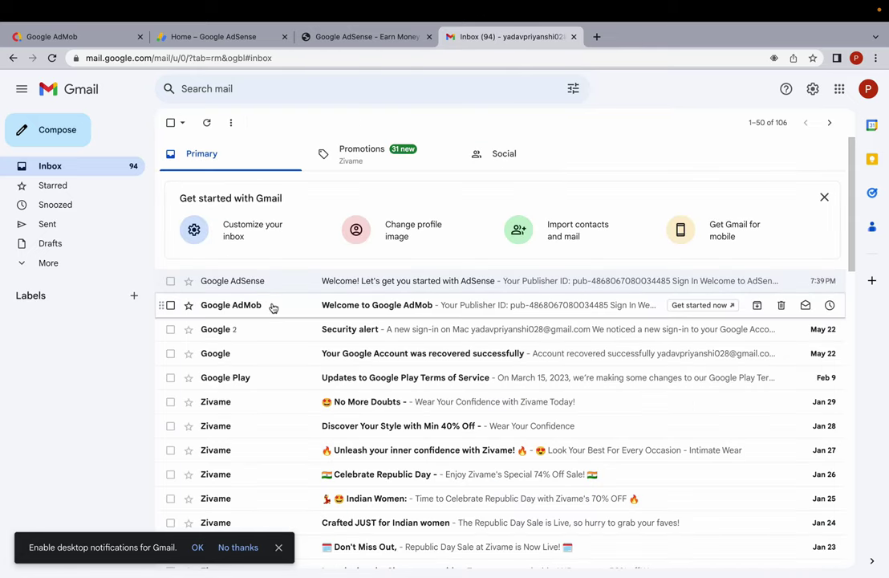
pyautogui.click(271, 304)
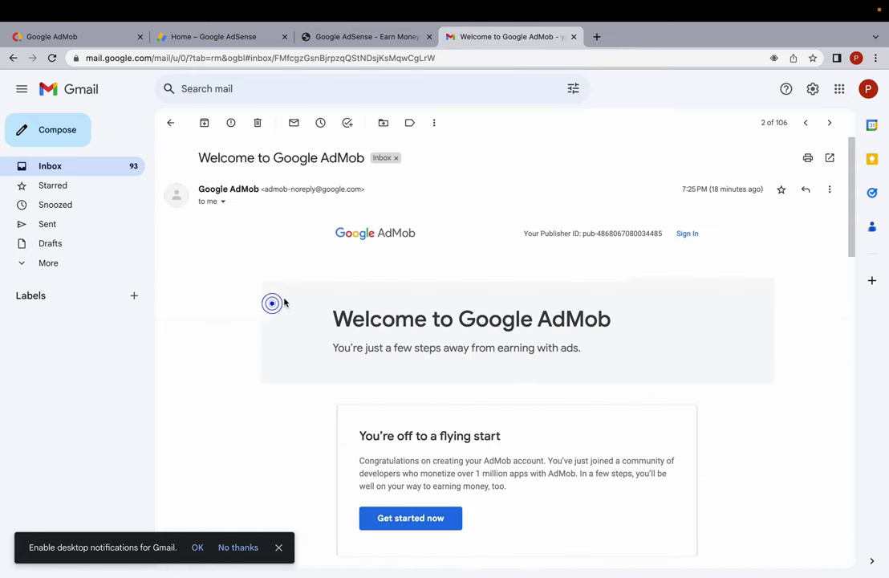
pyautogui.click(114, 36)
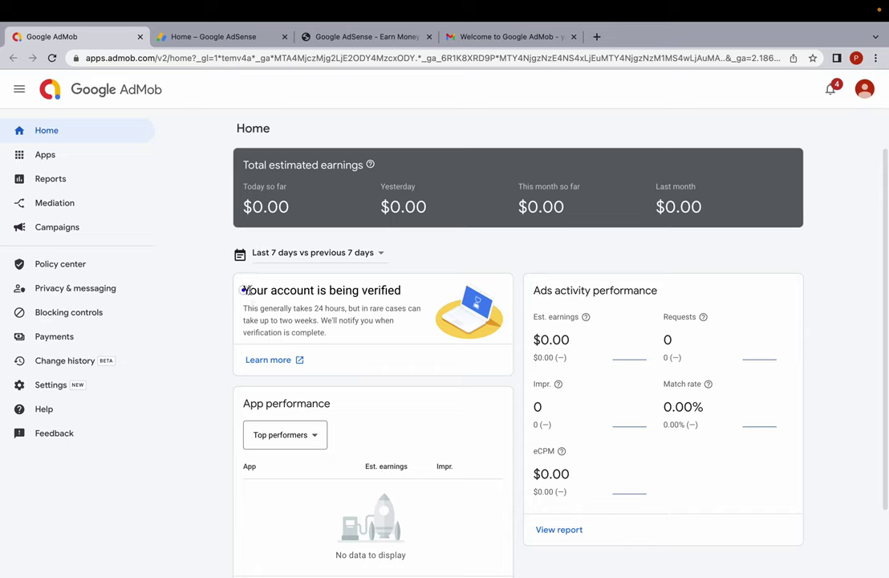
pyautogui.moveTo(243, 290); pyautogui.dragTo(401, 291)
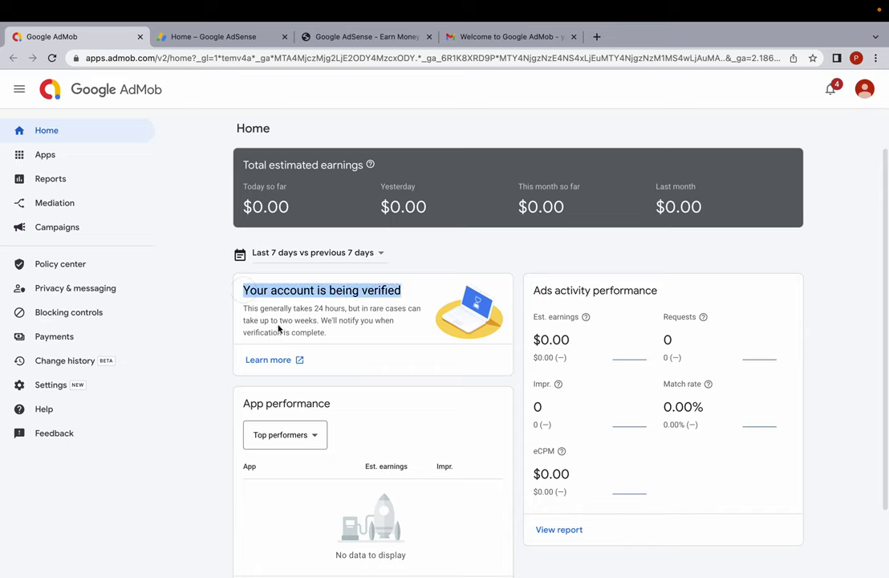
pyautogui.click(246, 308)
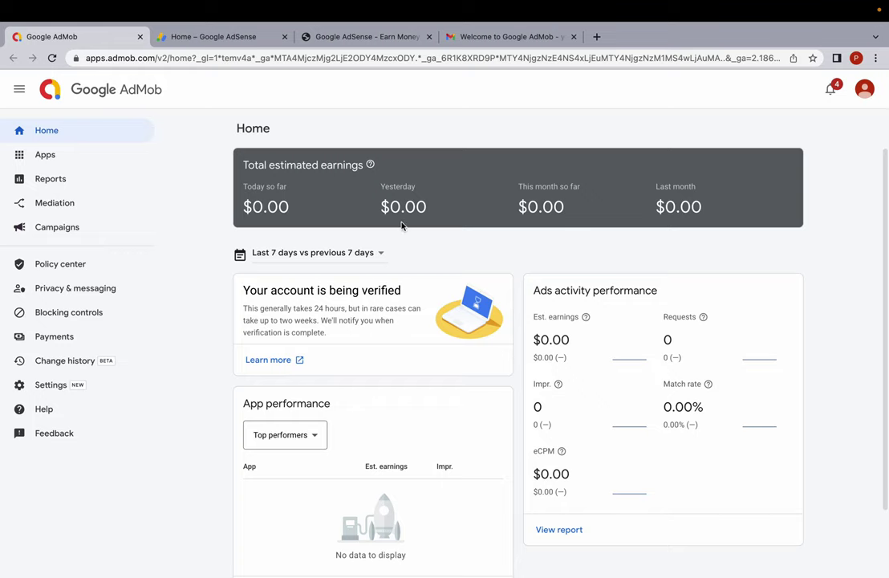
# Return to the AdSense Home page and dismiss the Ukraine monetization banner.
pyautogui.click(237, 36)
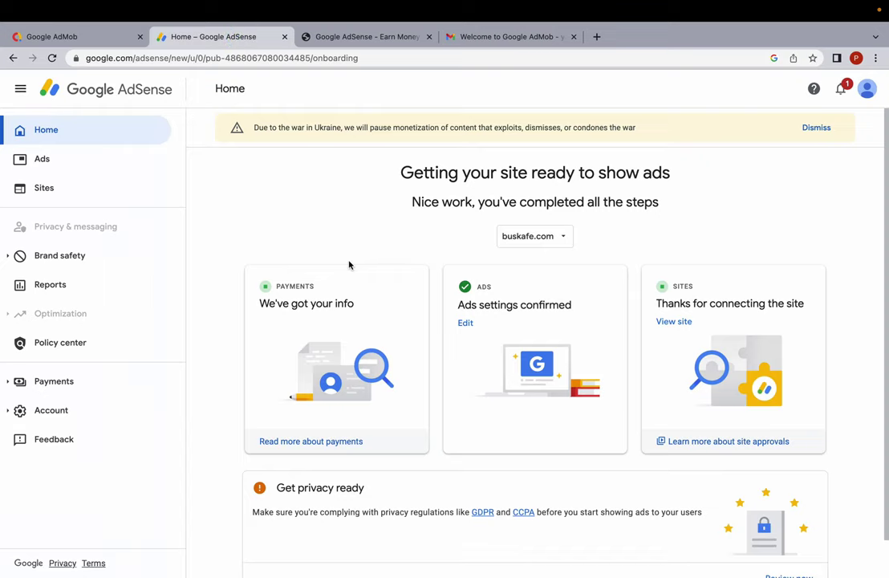
pyautogui.click(814, 129)
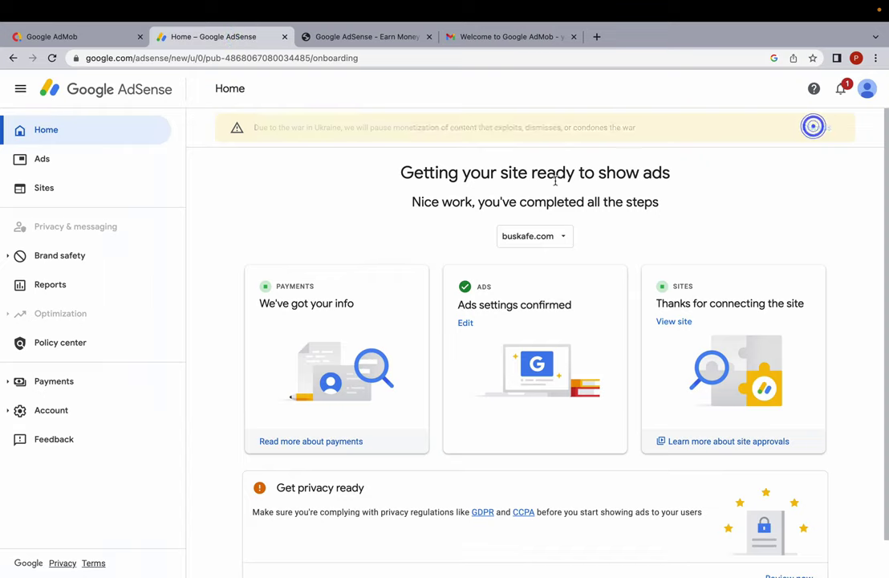